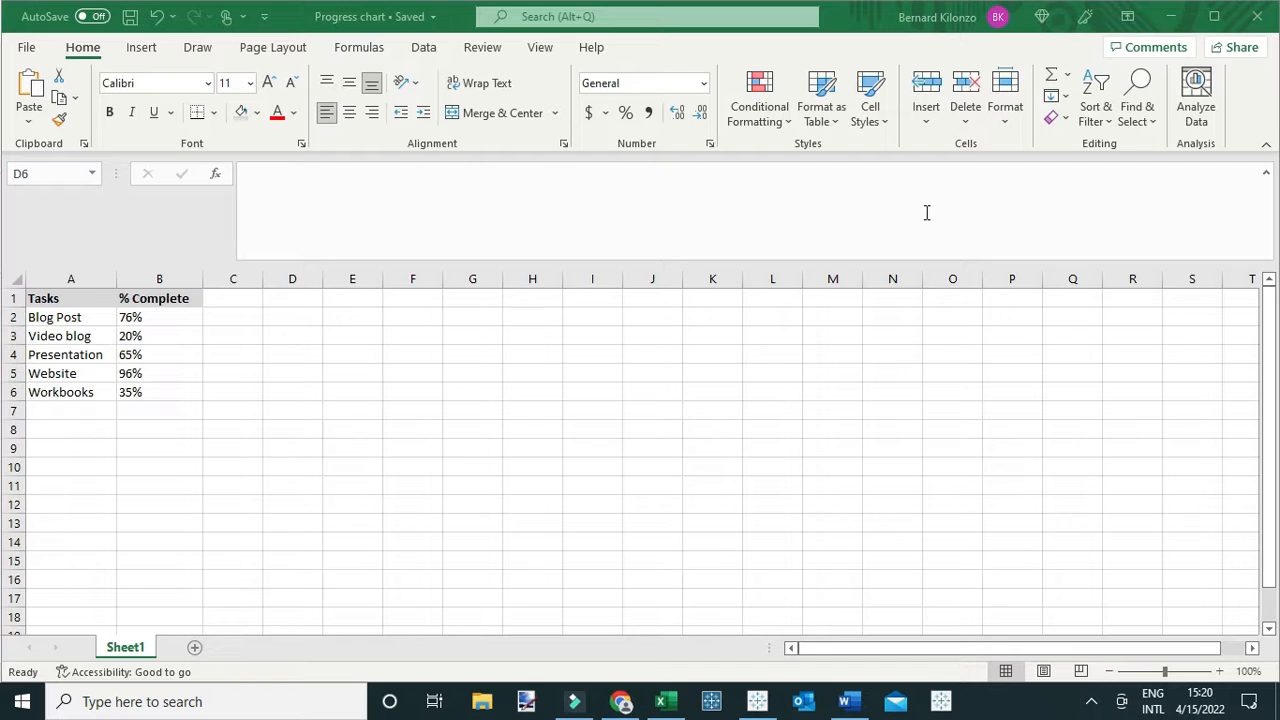
Step: Walk through the Tasks column in Excel: Blog Post, Video blog, Presentation, Website, Workbooks
{"action": "left_click", "coordinate": [70, 294]}
{"action": "left_click", "coordinate": [70, 294]}
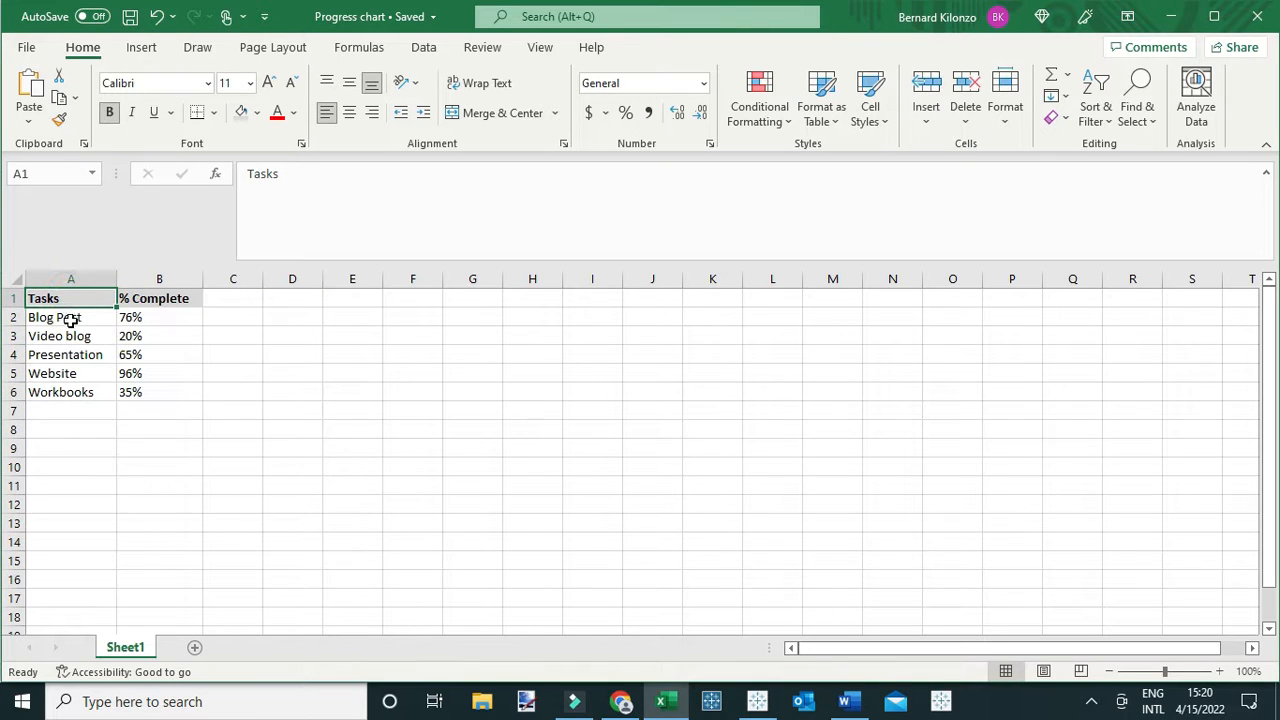
{"action": "left_click", "coordinate": [73, 318]}
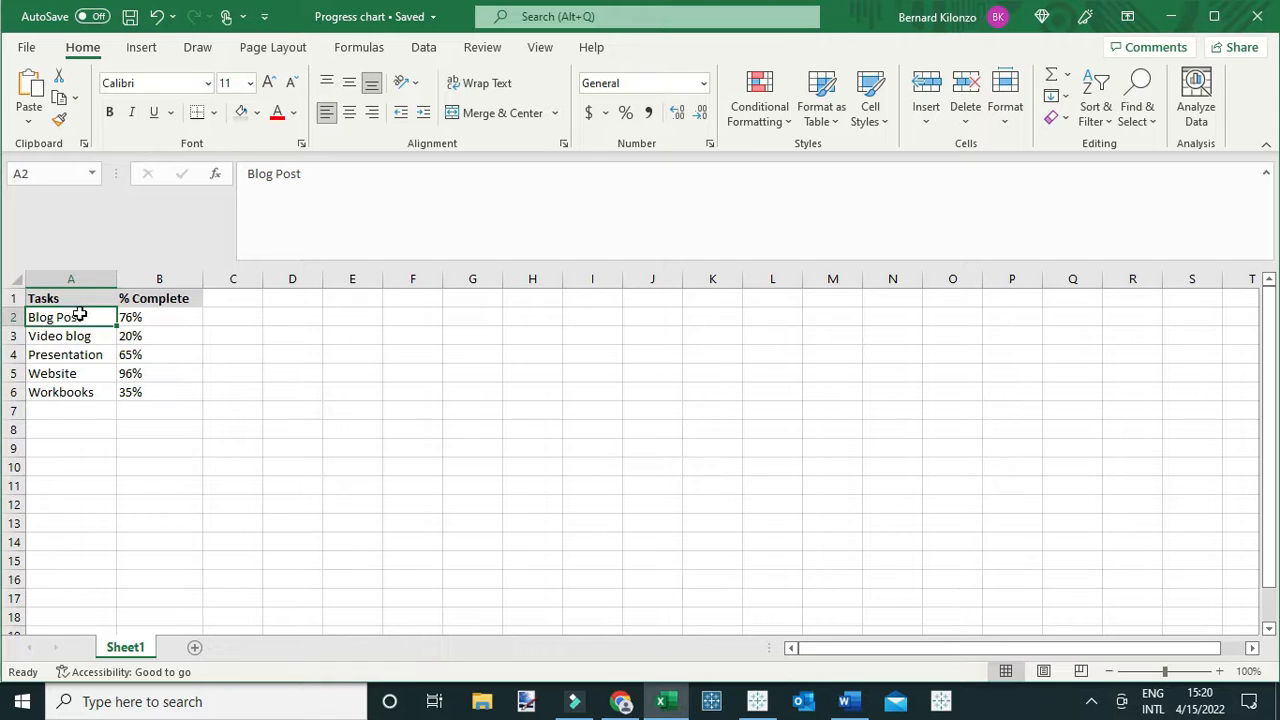
{"action": "left_click", "coordinate": [78, 336]}
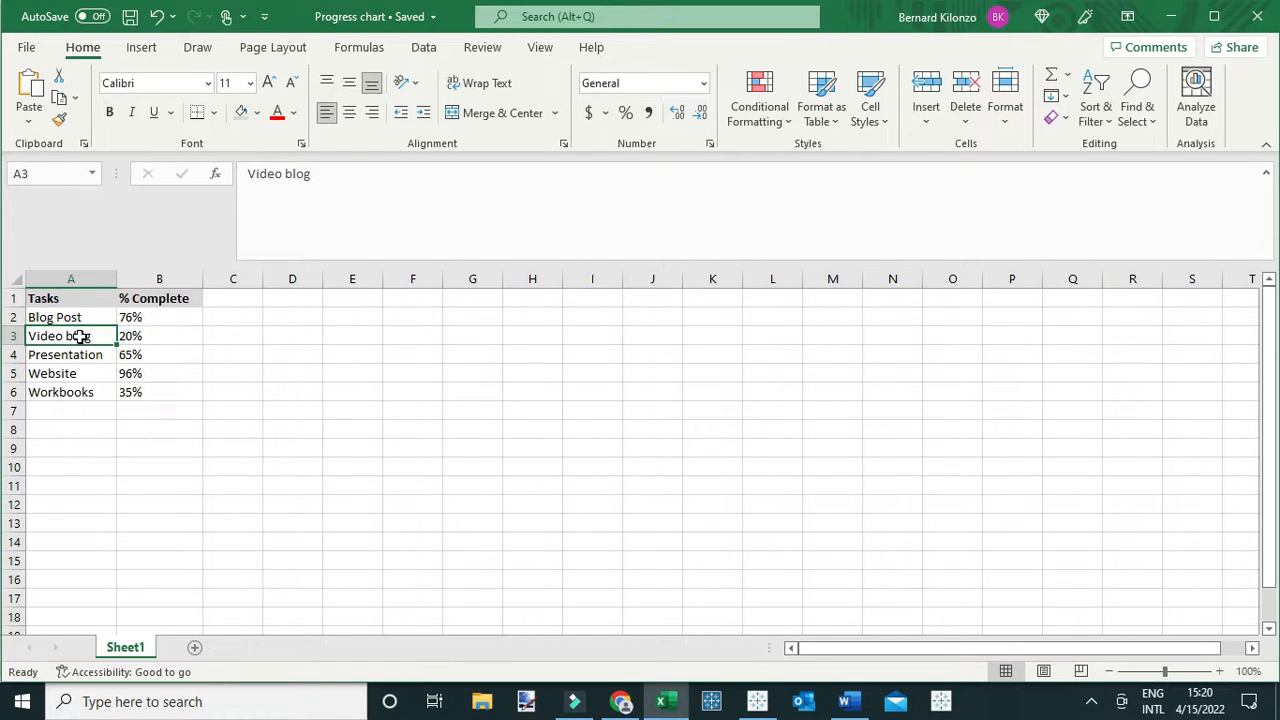
{"action": "left_click", "coordinate": [76, 354]}
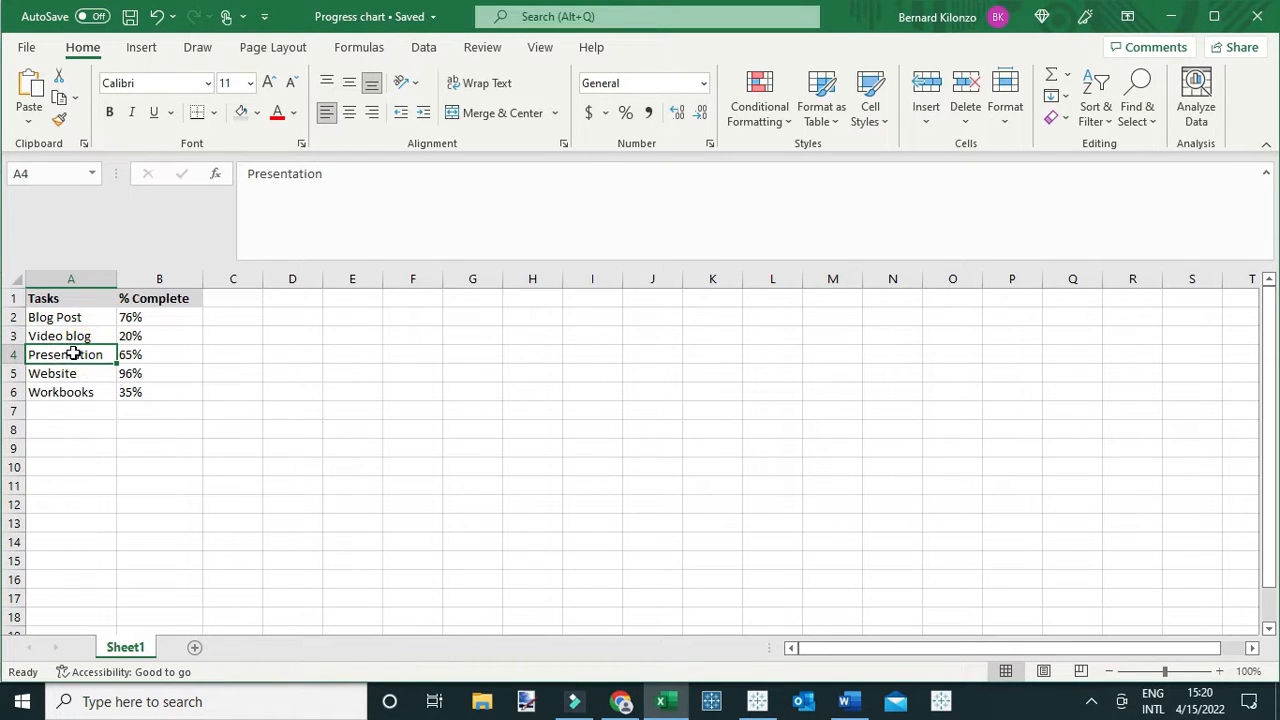
{"action": "left_click", "coordinate": [78, 374]}
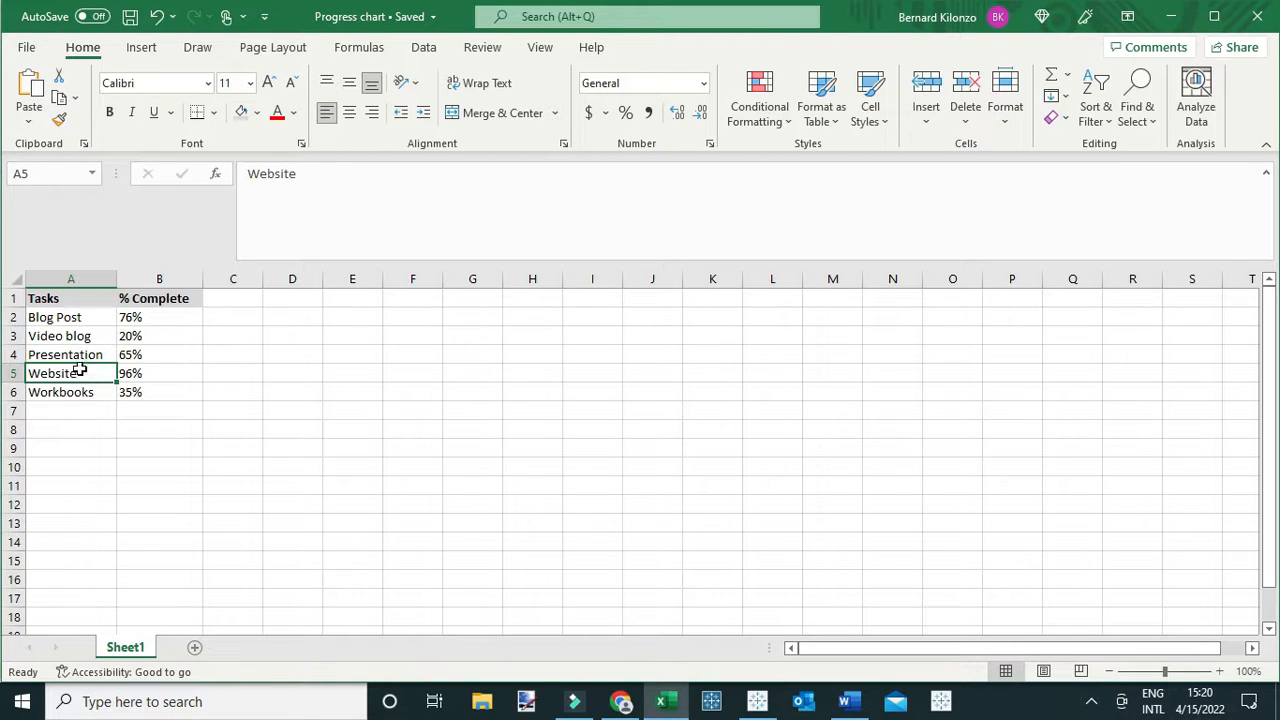
{"action": "left_click", "coordinate": [70, 390]}
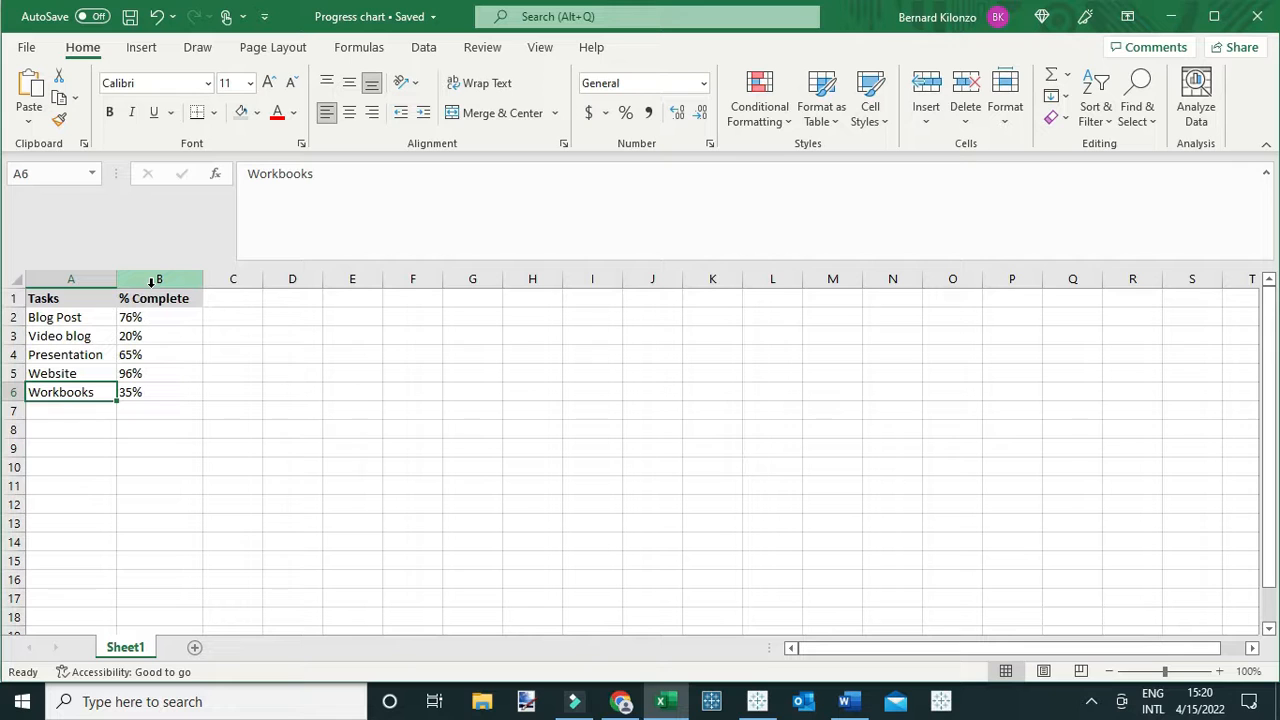
Step: Switch to Tableau showing the Progress chart workbook as its data source
{"action": "left_click", "coordinate": [757, 701]}
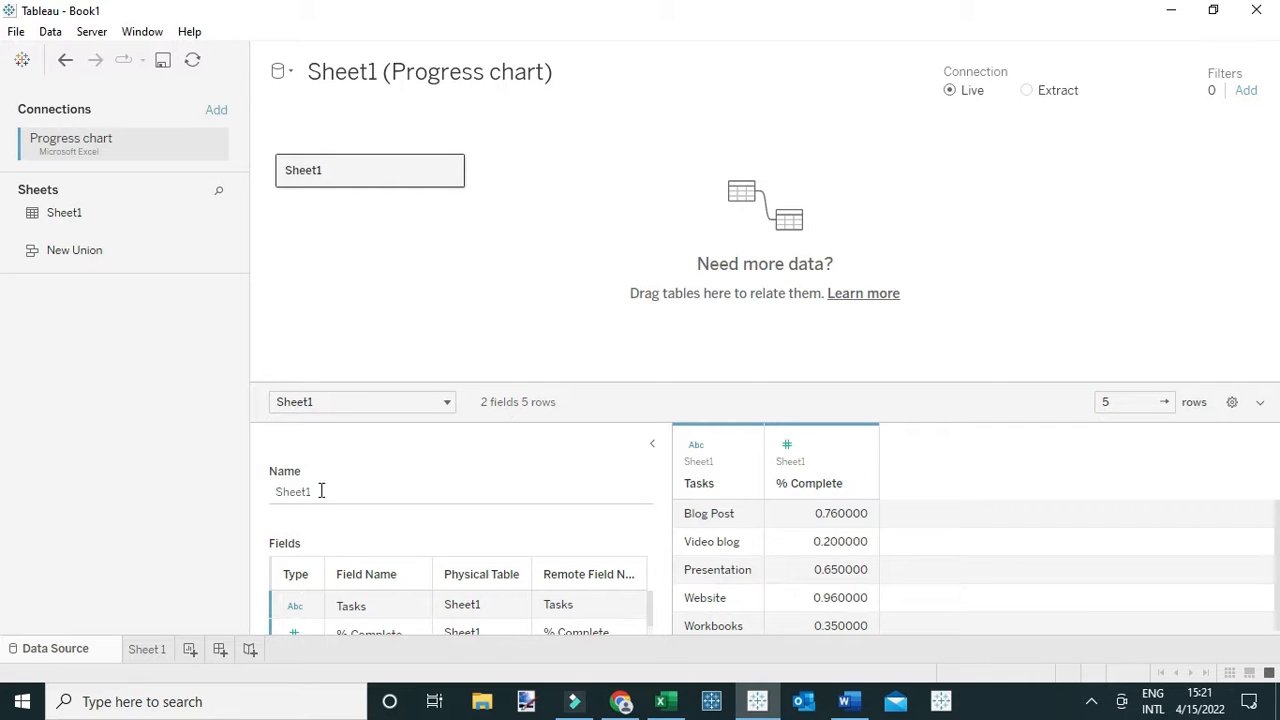
Step: Open the blank Sheet 1 worksheet with the Tasks and % Complete fields
{"action": "left_click", "coordinate": [148, 649]}
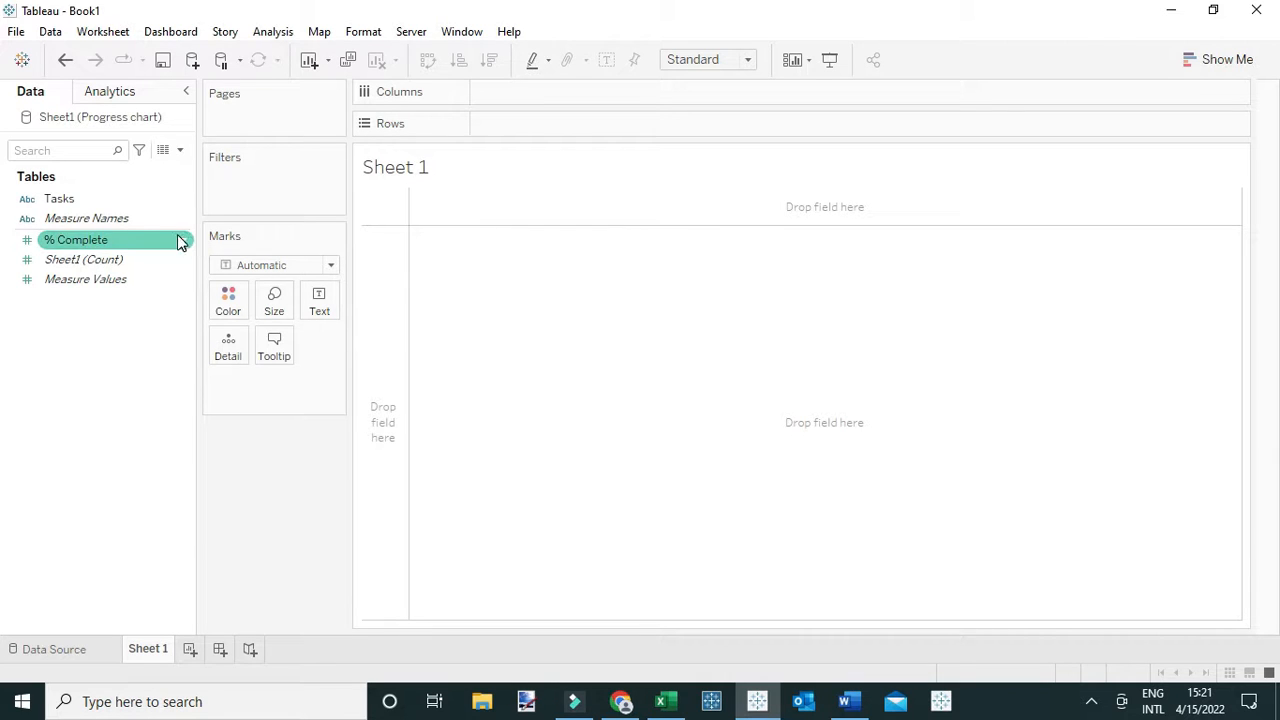
Step: Create a calculated field named Difference defined as 1-[% Complete]
{"action": "left_click", "coordinate": [180, 151]}
{"action": "left_click", "coordinate": [123, 168]}
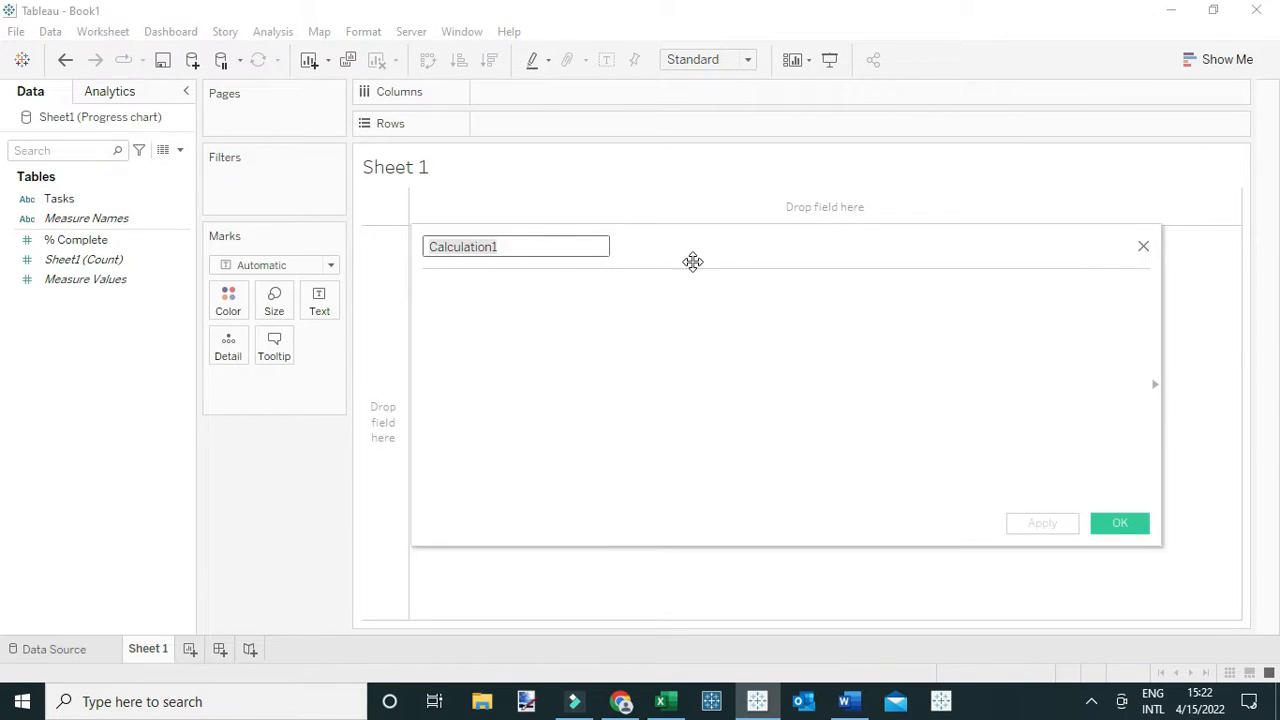
{"action": "left_click_drag", "start_coordinate": [726, 260], "coordinate": [706, 233]}
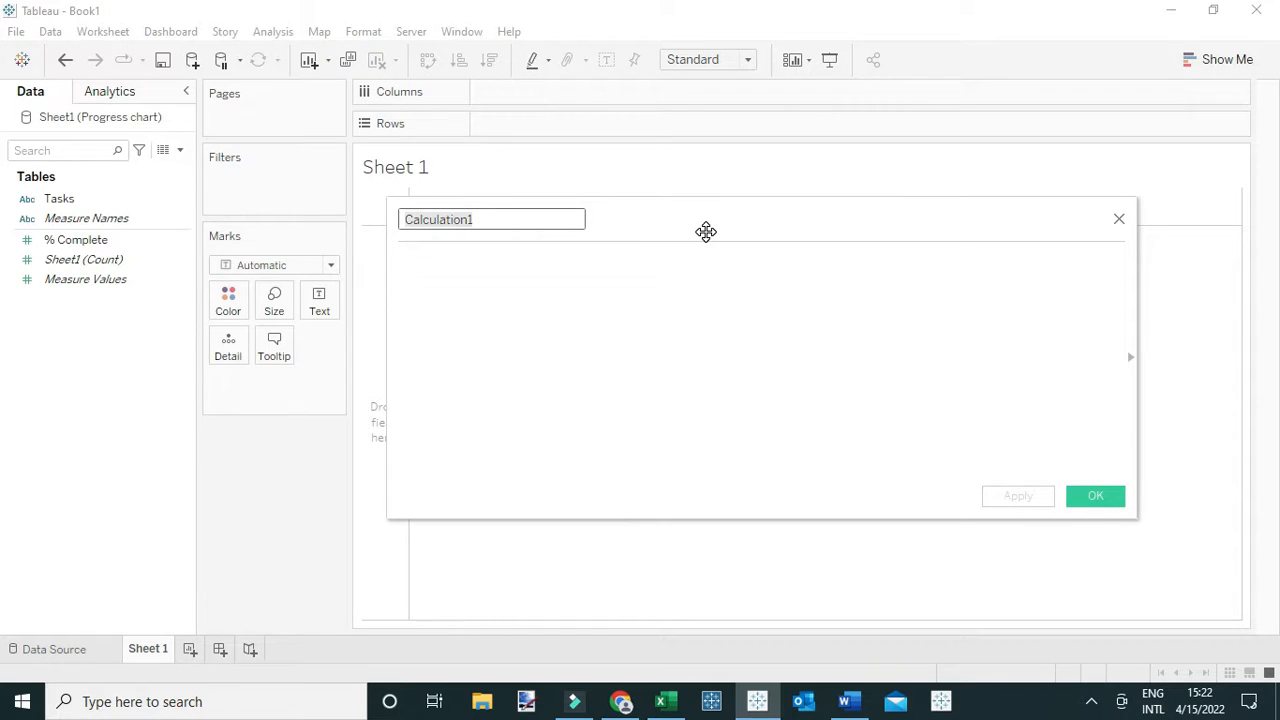
{"action": "type", "text": "Dif"}
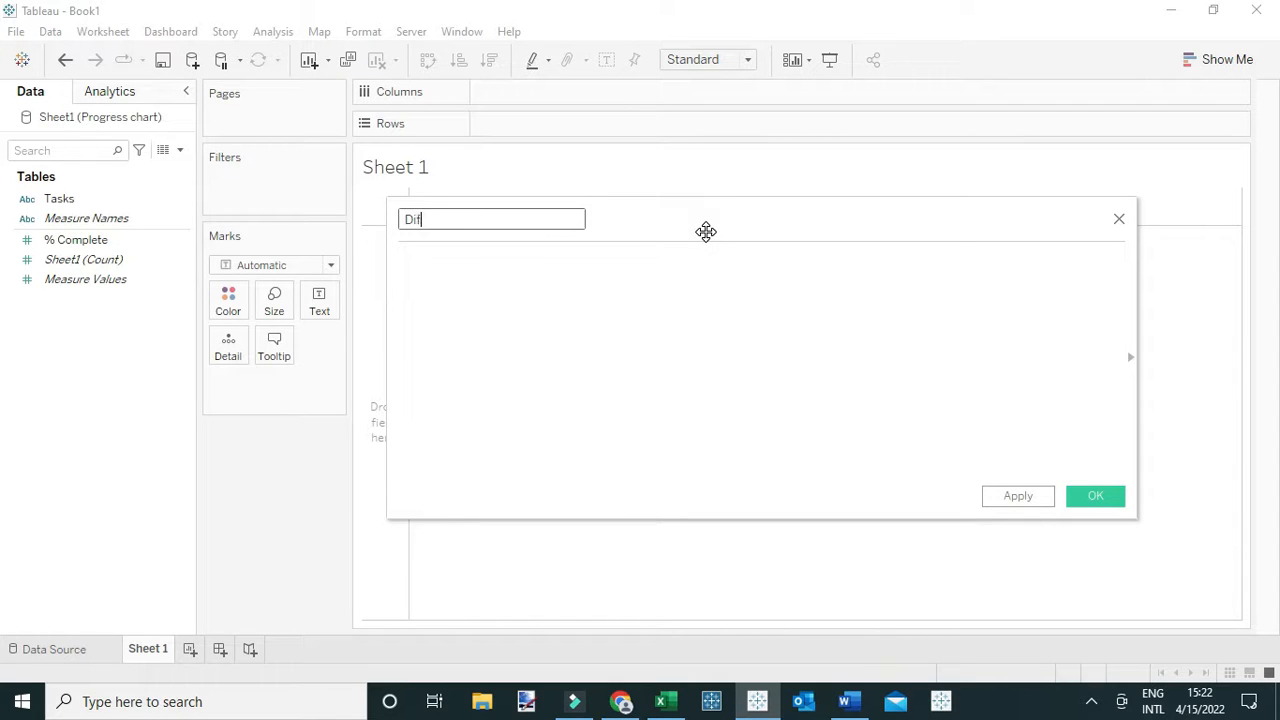
{"action": "type", "text": "ferenc"}
{"action": "type", "text": "e"}
{"action": "left_click", "coordinate": [525, 277]}
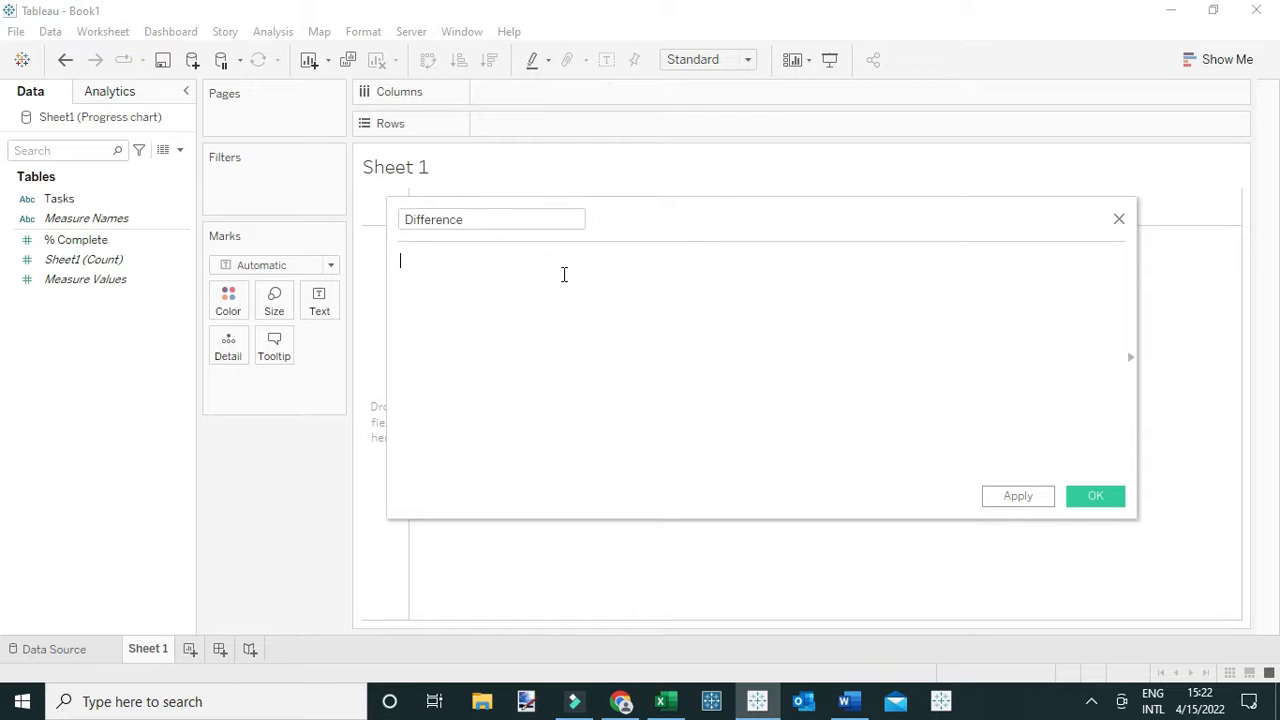
{"action": "left_click_drag", "start_coordinate": [683, 226], "coordinate": [651, 171]}
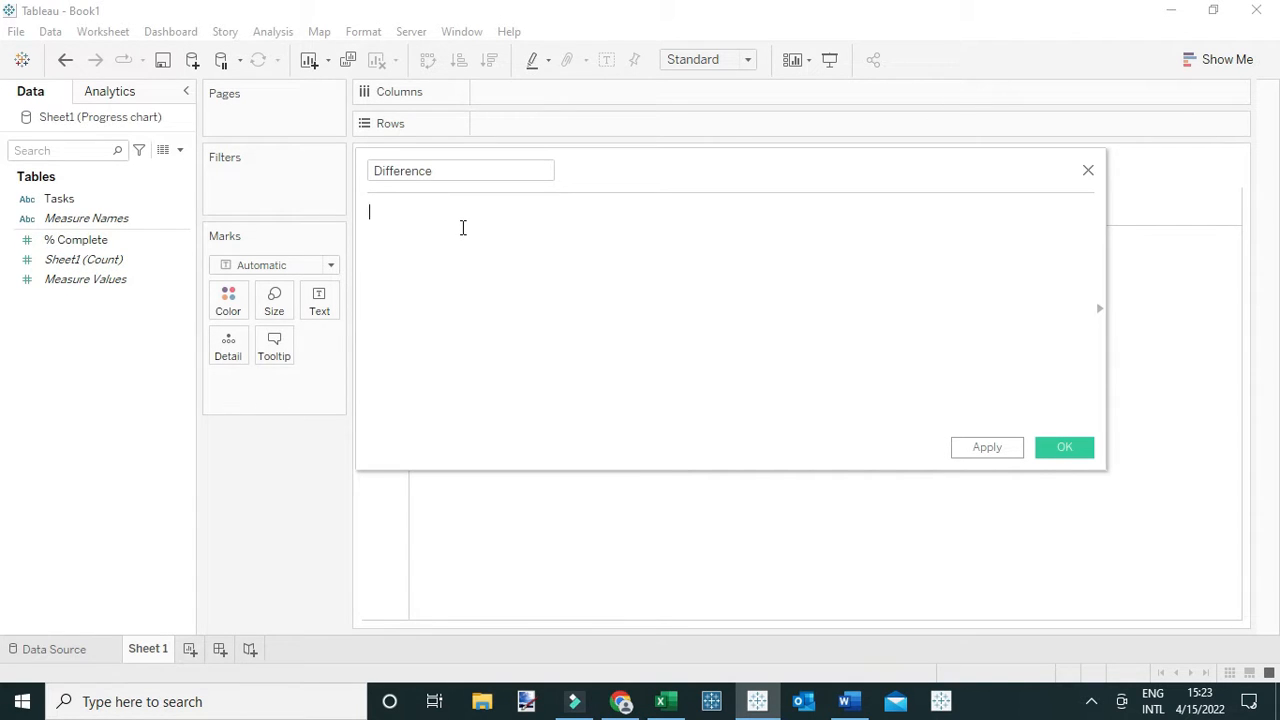
{"action": "type", "text": "1"}
{"action": "type", "text": "-"}
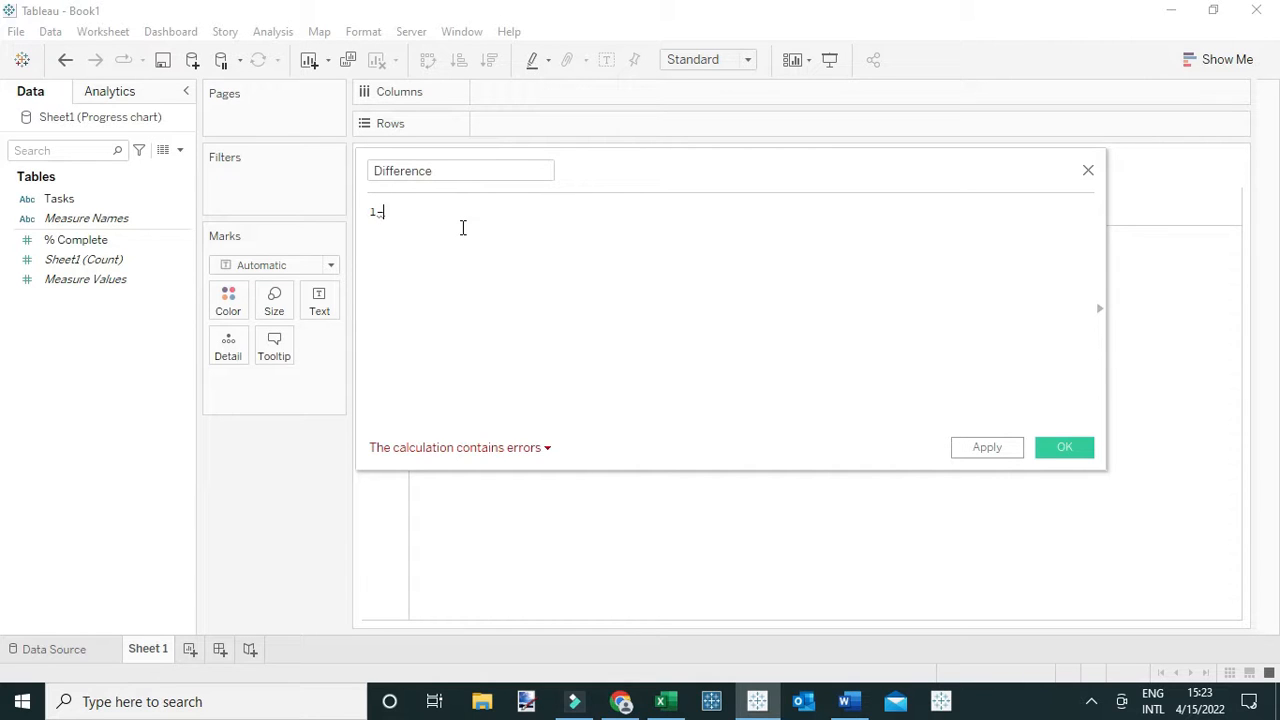
{"action": "type", "text": "co"}
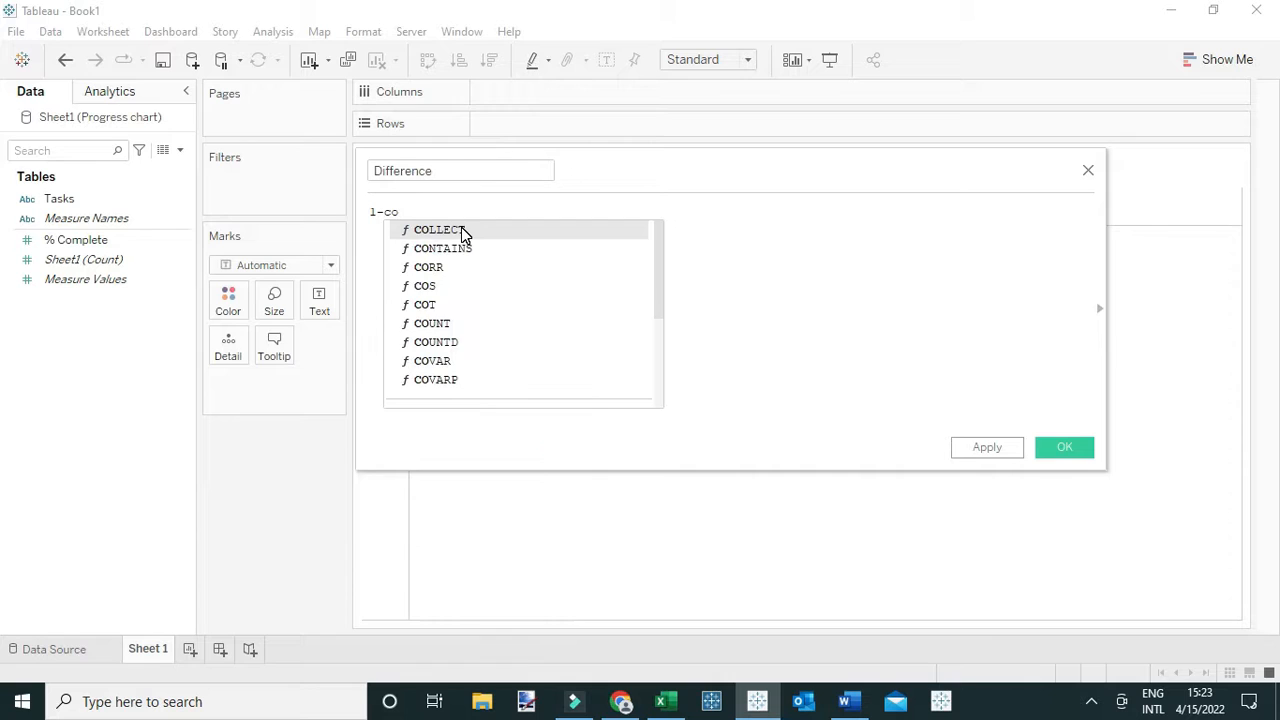
{"action": "type", "text": "mp"}
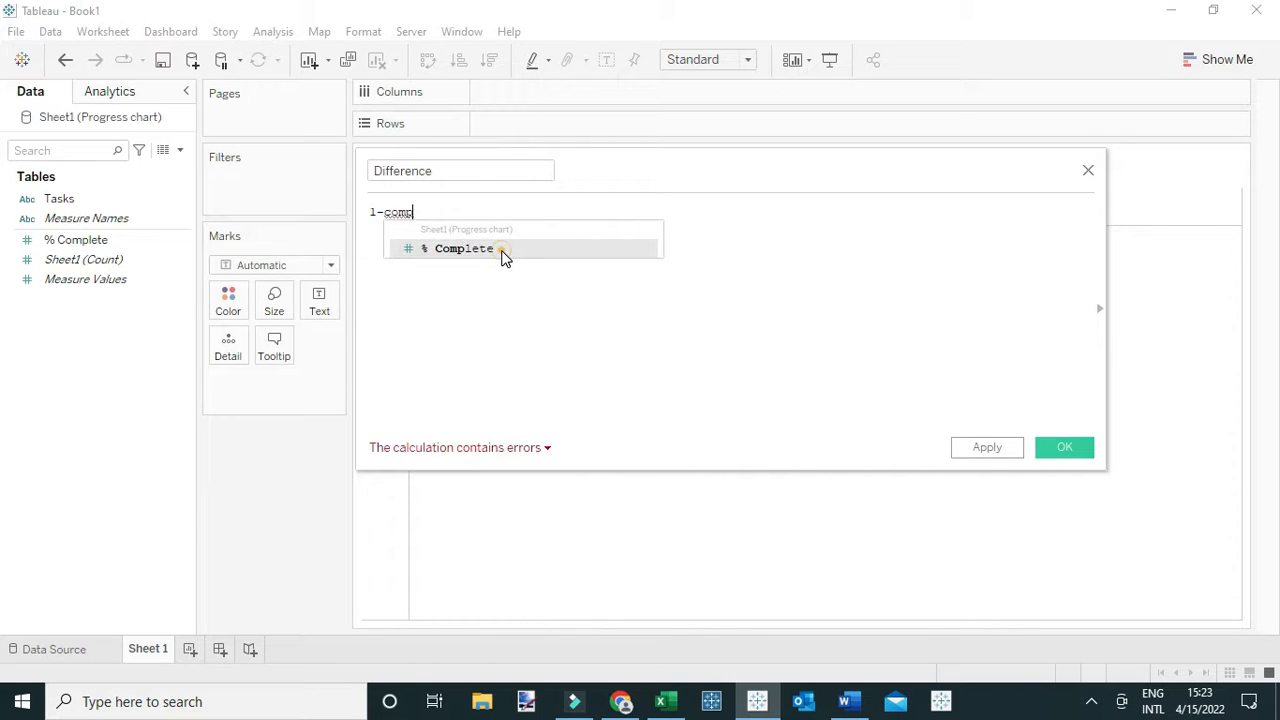
{"action": "left_click", "coordinate": [503, 257]}
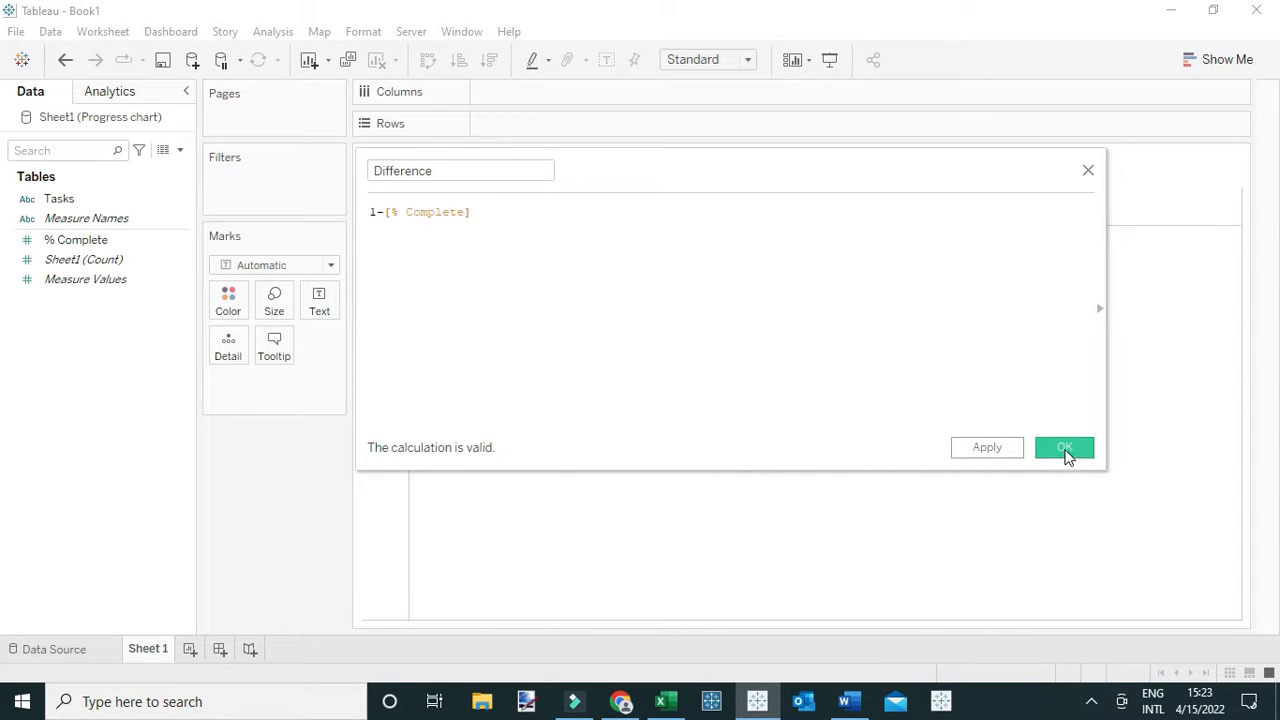
{"action": "left_click", "coordinate": [1064, 448]}
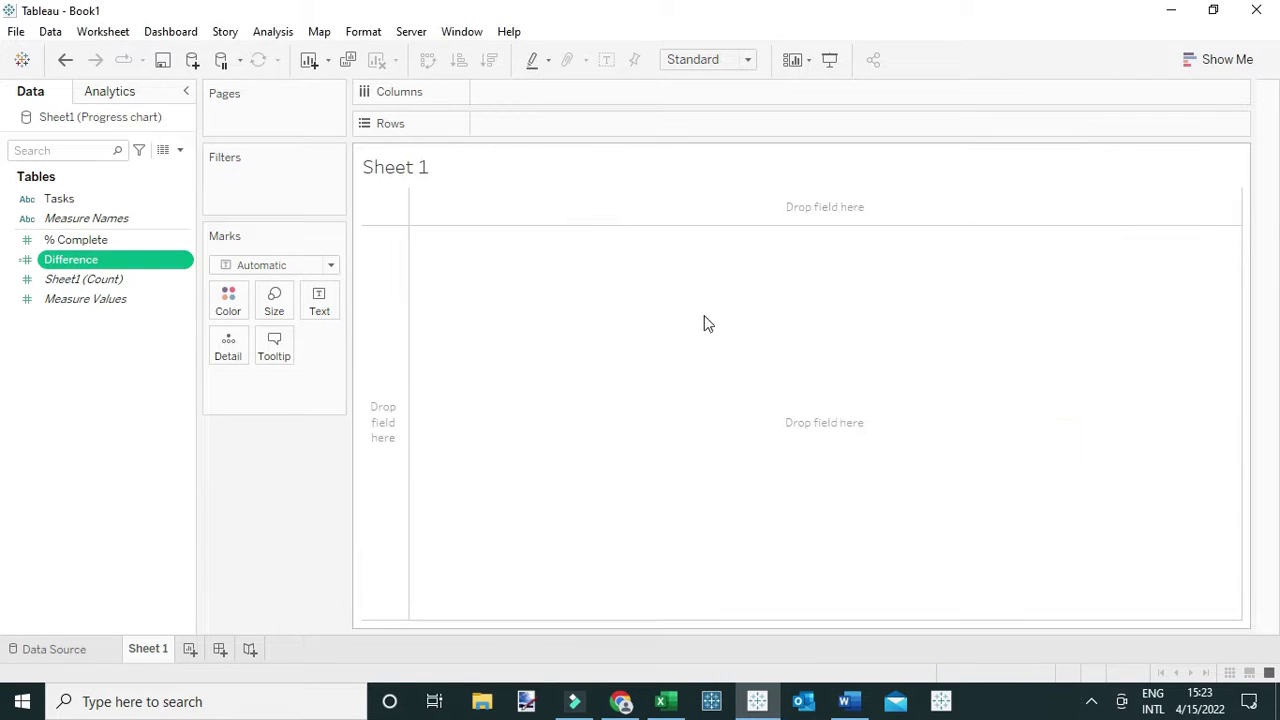
{"action": "left_click", "coordinate": [164, 152]}
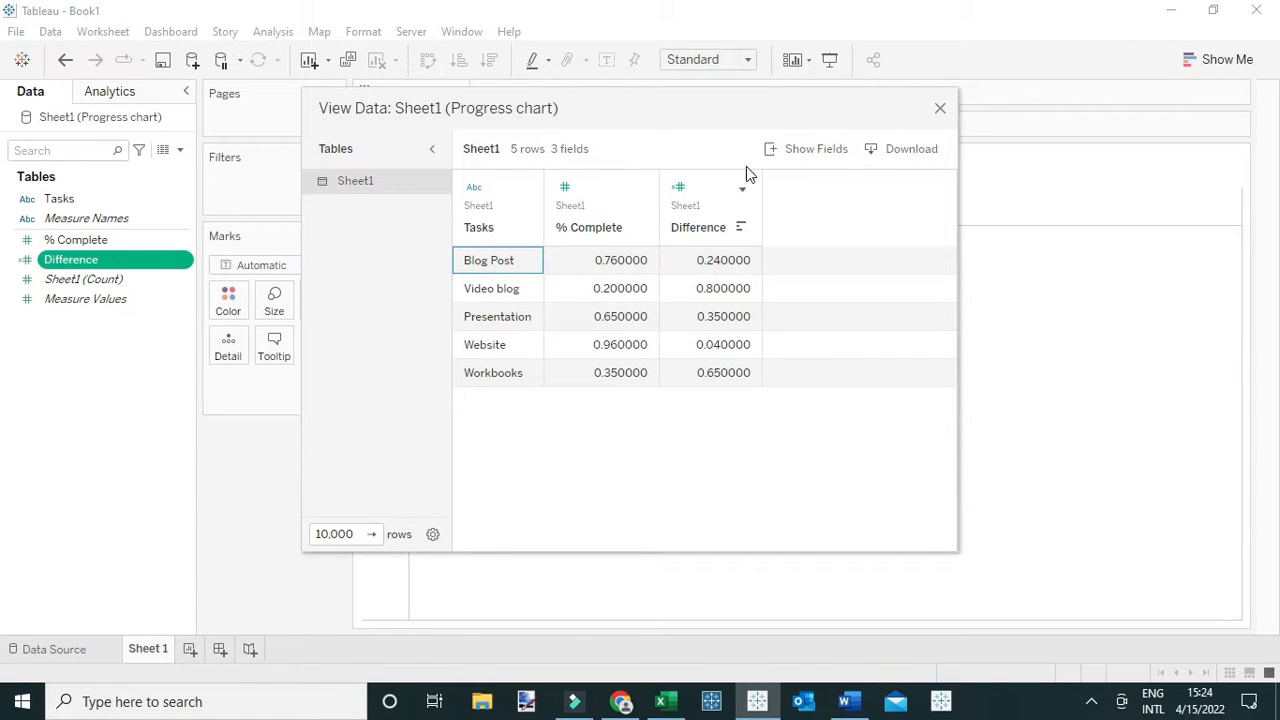
{"action": "left_click", "coordinate": [938, 110]}
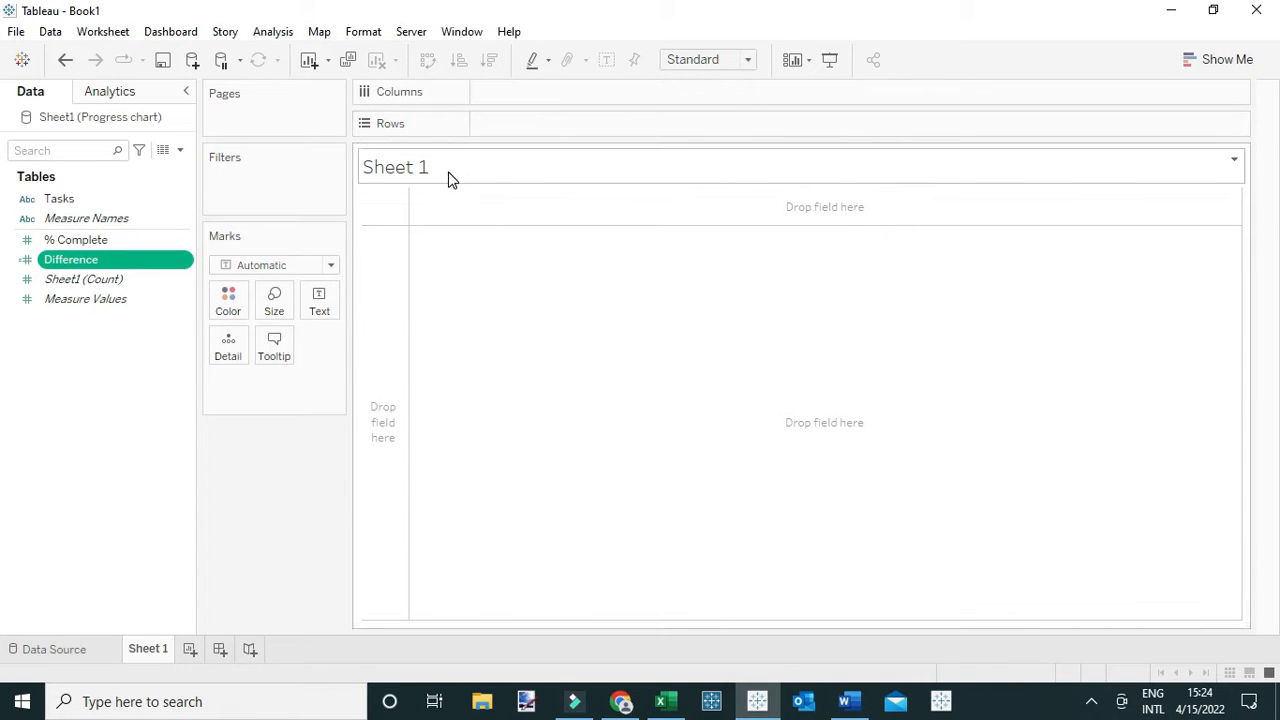
Step: Add an ad-hoc 0 measure to Rows, draw it as a Pie, and duplicate it for a second SUM(0)
{"action": "double_click", "coordinate": [496, 126]}
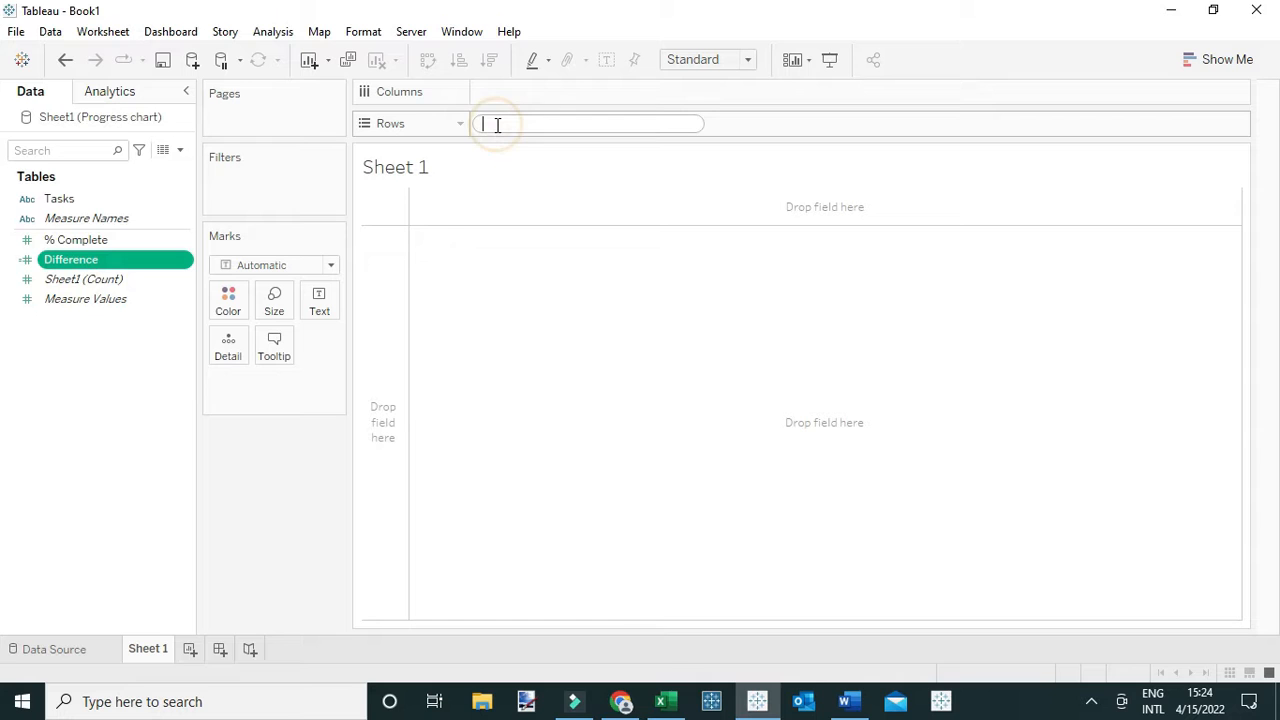
{"action": "type", "text": "0"}
{"action": "key", "text": "Return"}
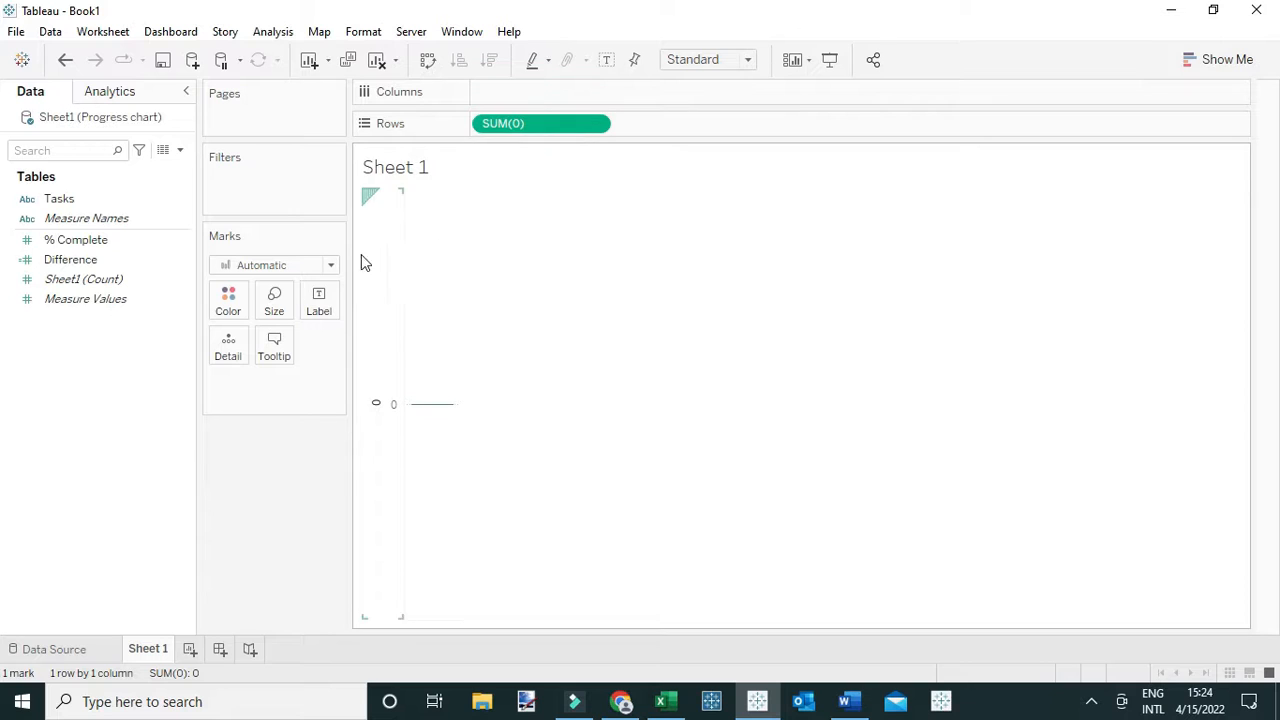
{"action": "left_click", "coordinate": [300, 267]}
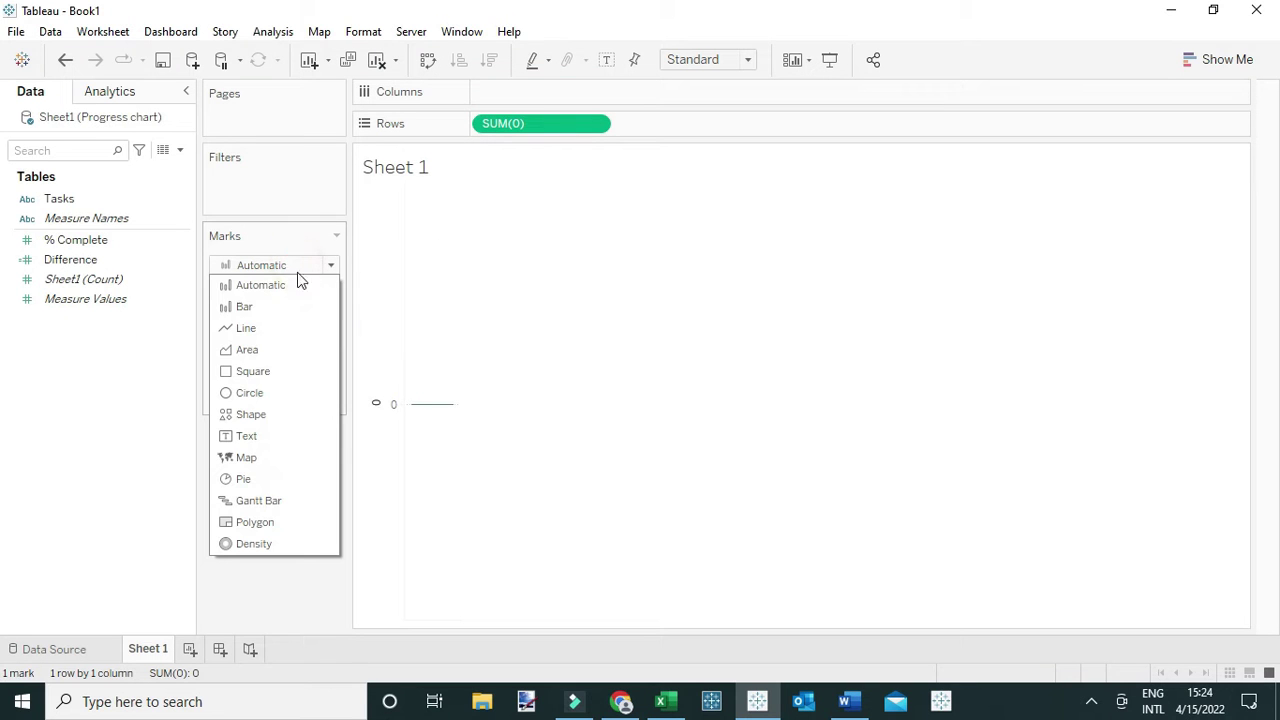
{"action": "left_click", "coordinate": [243, 479]}
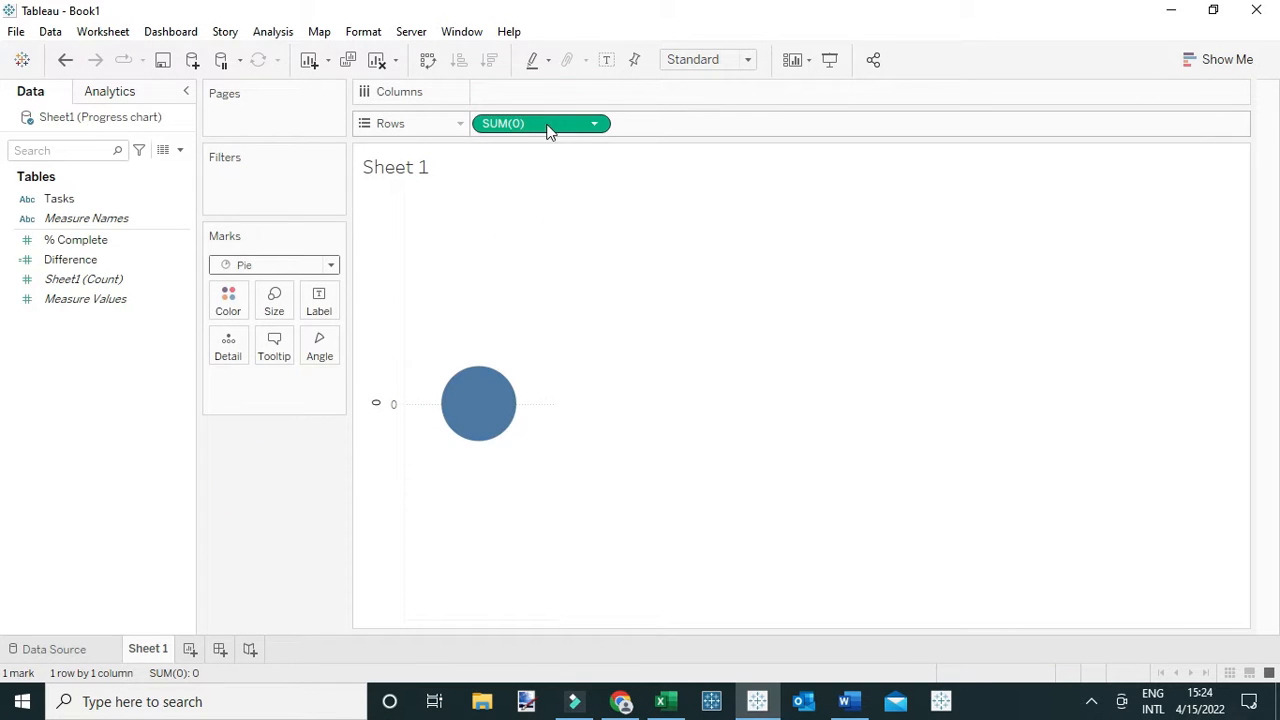
{"action": "mouse_move", "coordinate": [525, 124]}
{"action": "mouse_move", "coordinate": [523, 131]}
{"action": "left_mouse_down"}
{"action": "mouse_move", "coordinate": [668, 135]}
{"action": "mouse_move", "coordinate": [674, 123]}
{"action": "left_mouse_up"}
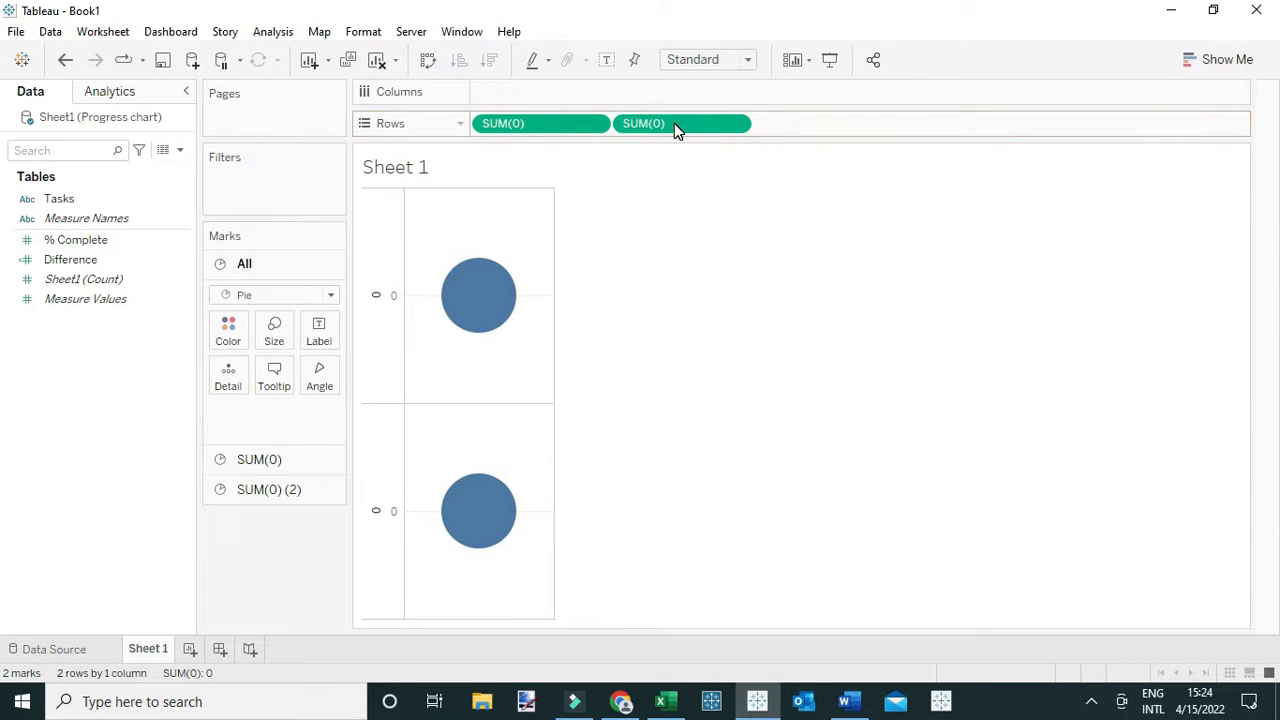
Step: Combine both SUM(0) measures on a dual axis and synchronize the axes
{"action": "mouse_move", "coordinate": [680, 123]}
{"action": "left_click", "coordinate": [736, 124]}
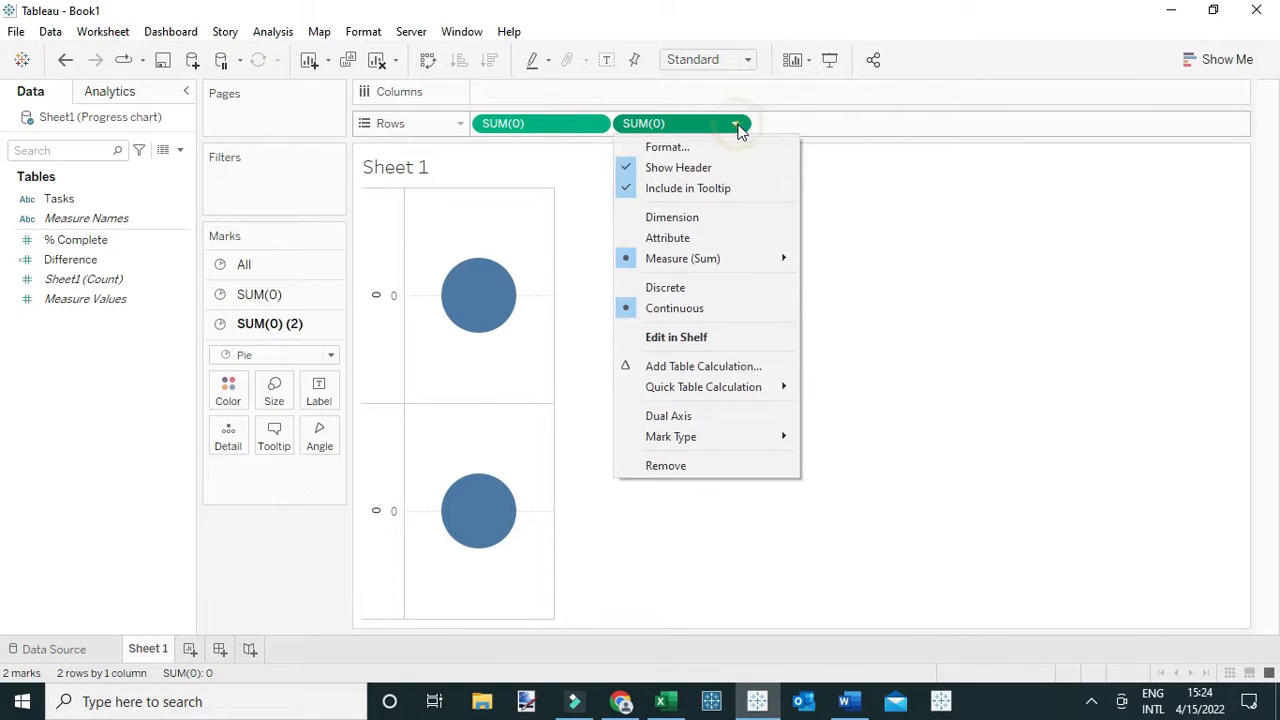
{"action": "left_click", "coordinate": [678, 418]}
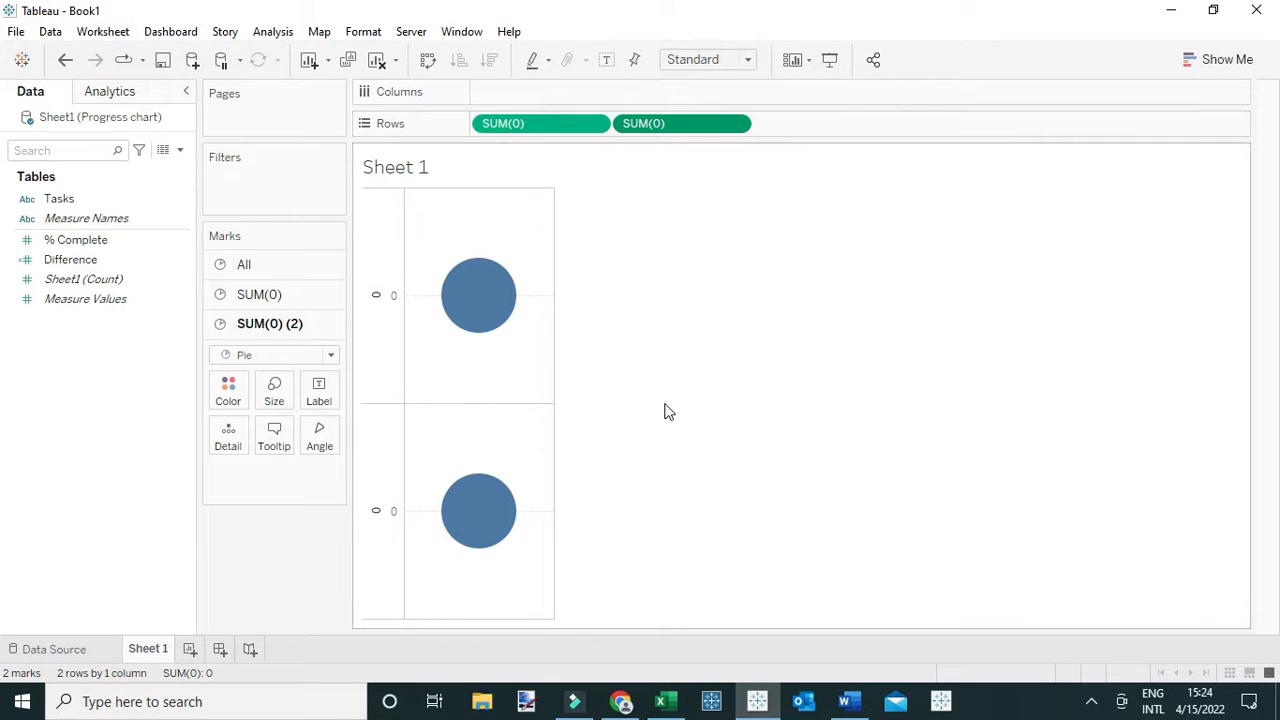
{"action": "right_click", "coordinate": [561, 385]}
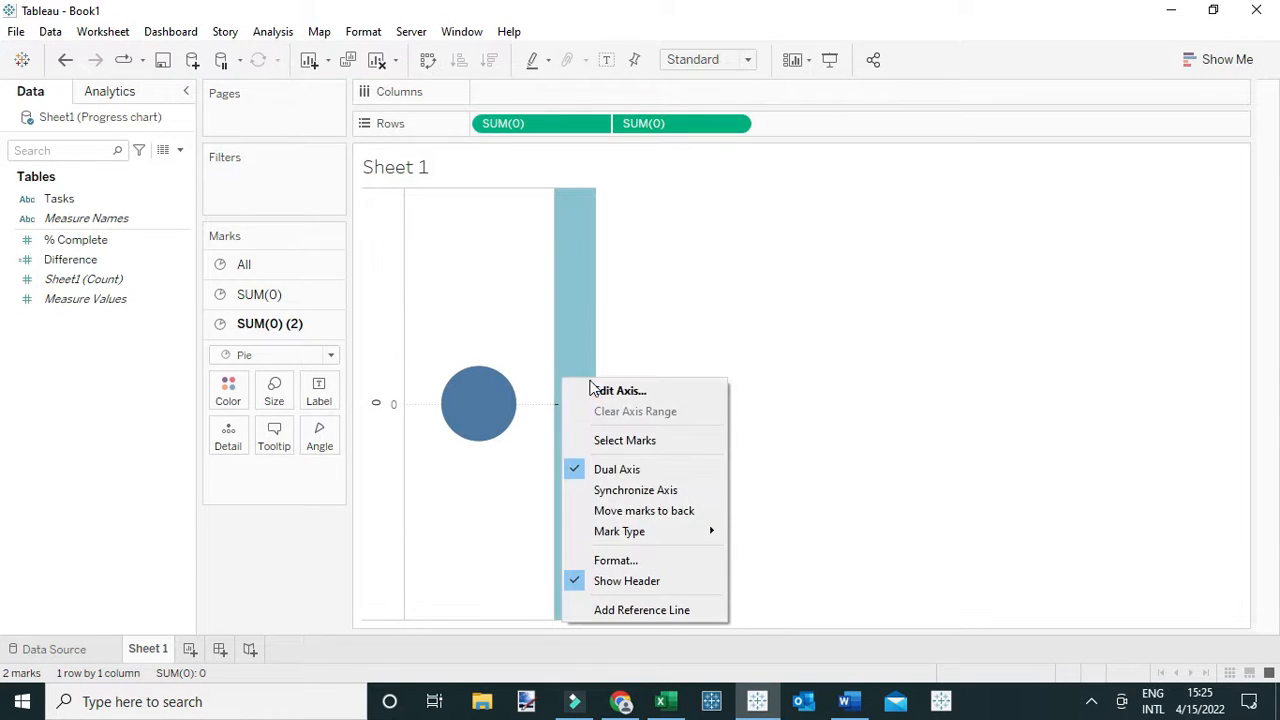
{"action": "left_click", "coordinate": [626, 491]}
{"action": "left_click", "coordinate": [608, 349]}
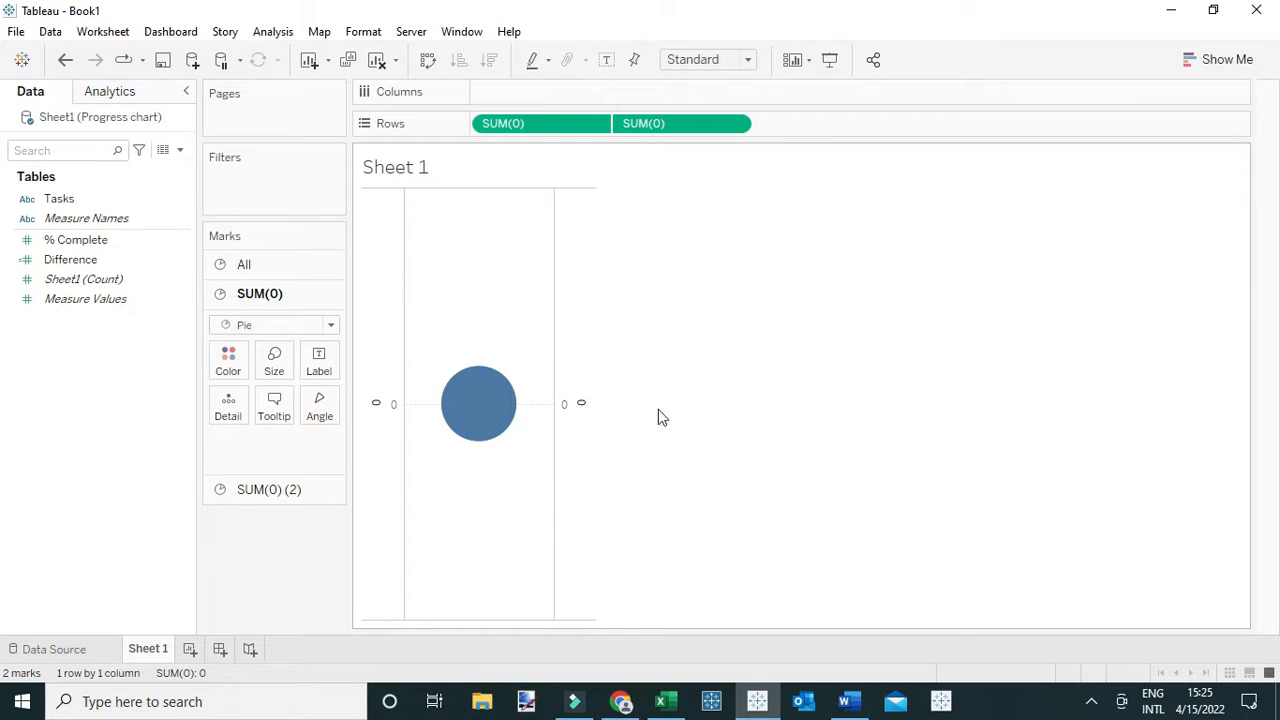
Step: In sheet Format > Borders, set Row Divider and Column Divider panes to None
{"action": "mouse_move", "coordinate": [478, 403]}
{"action": "right_click", "coordinate": [487, 411]}
{"action": "left_click", "coordinate": [533, 507]}
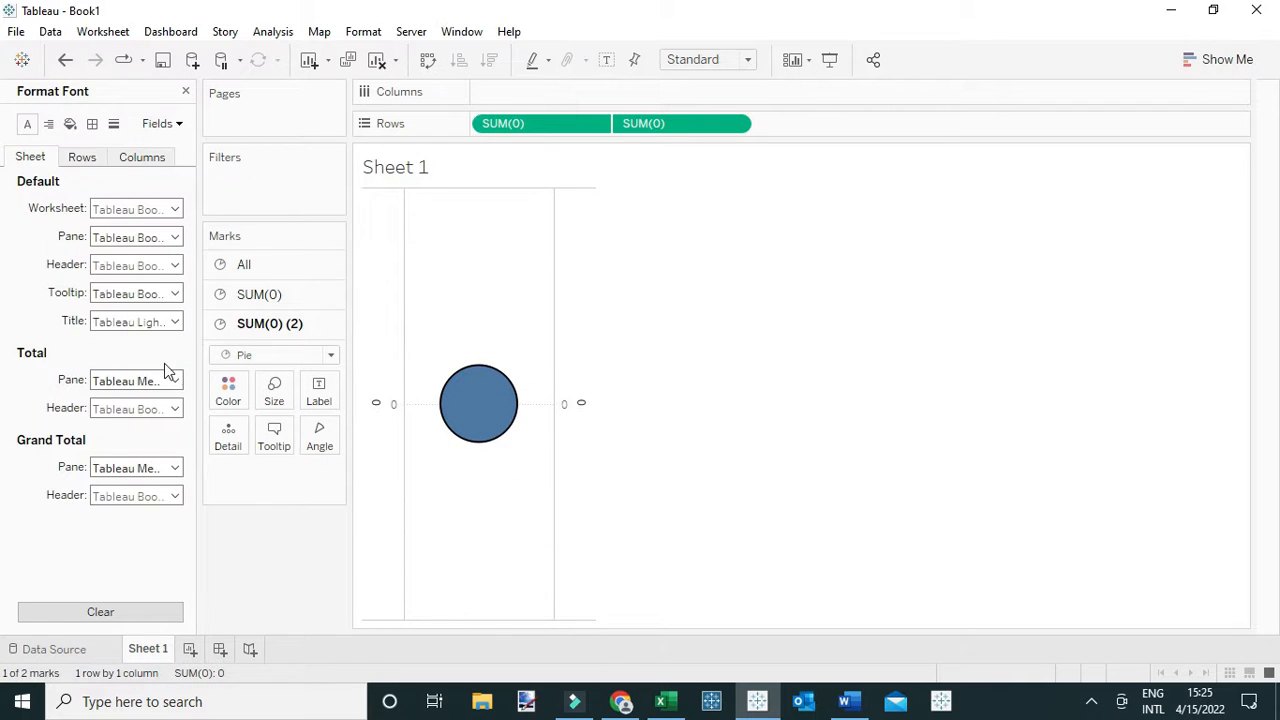
{"action": "left_click", "coordinate": [91, 124]}
{"action": "scroll", "coordinate": [80, 330], "scroll_direction": "down", "scroll_amount": 3}
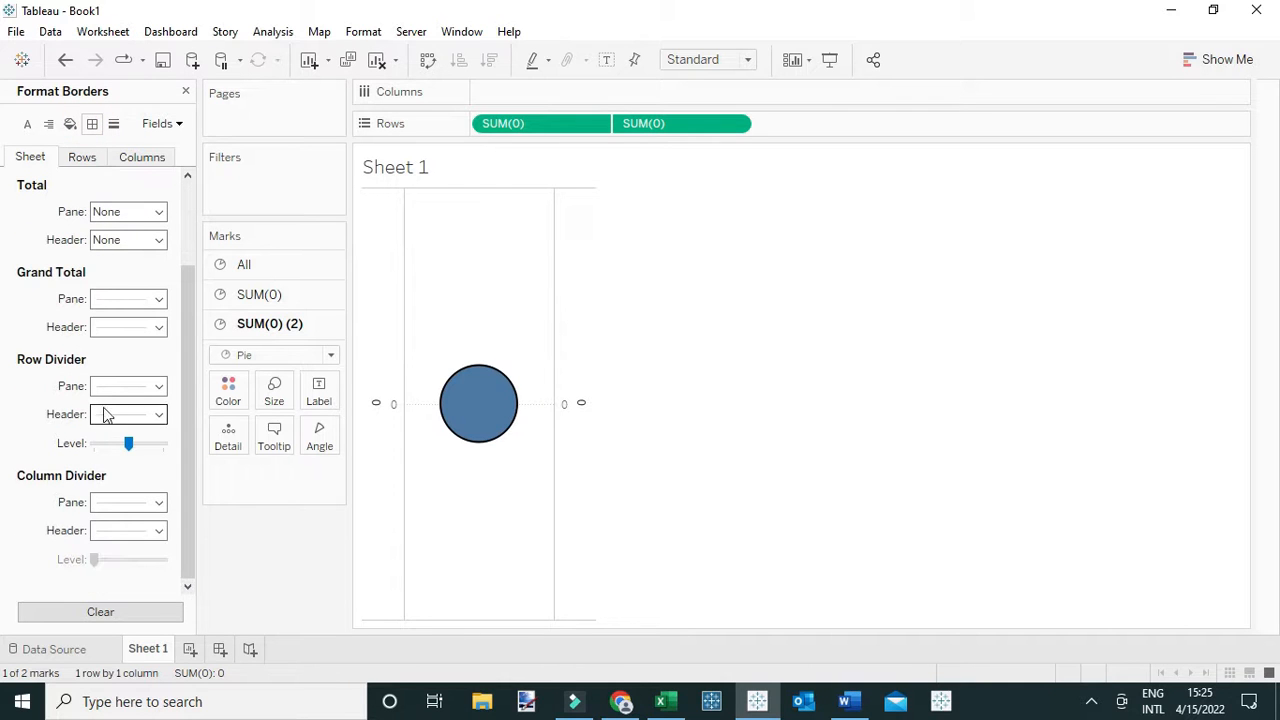
{"action": "left_click", "coordinate": [143, 411]}
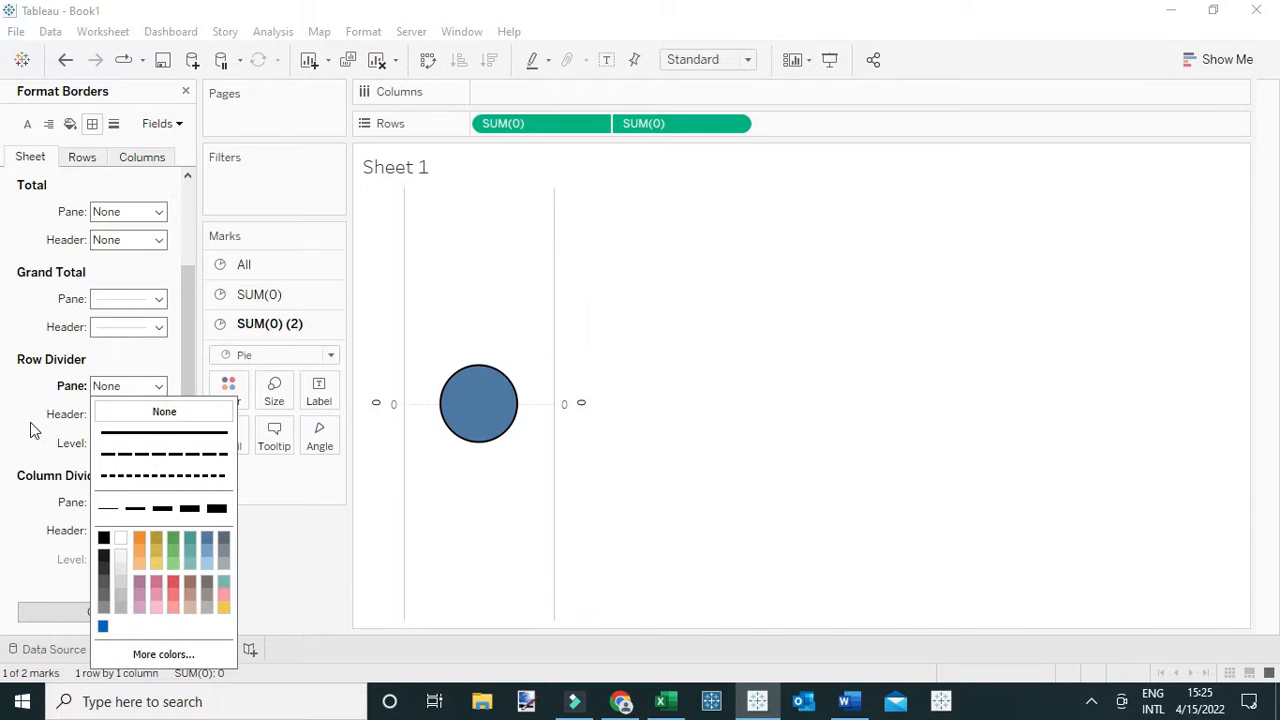
{"action": "left_click", "coordinate": [30, 424]}
{"action": "left_click", "coordinate": [107, 508]}
{"action": "left_click", "coordinate": [160, 235]}
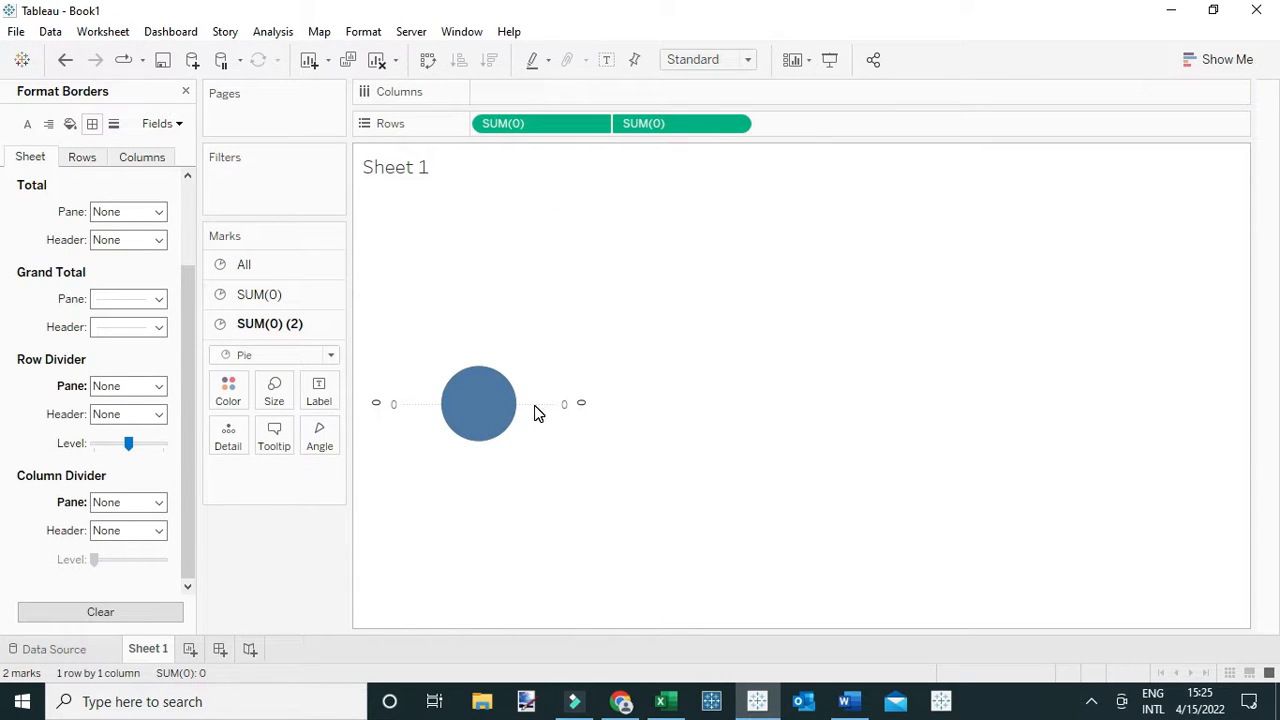
Step: In the Lines settings, set Zero Lines to None
{"action": "left_click", "coordinate": [114, 124]}
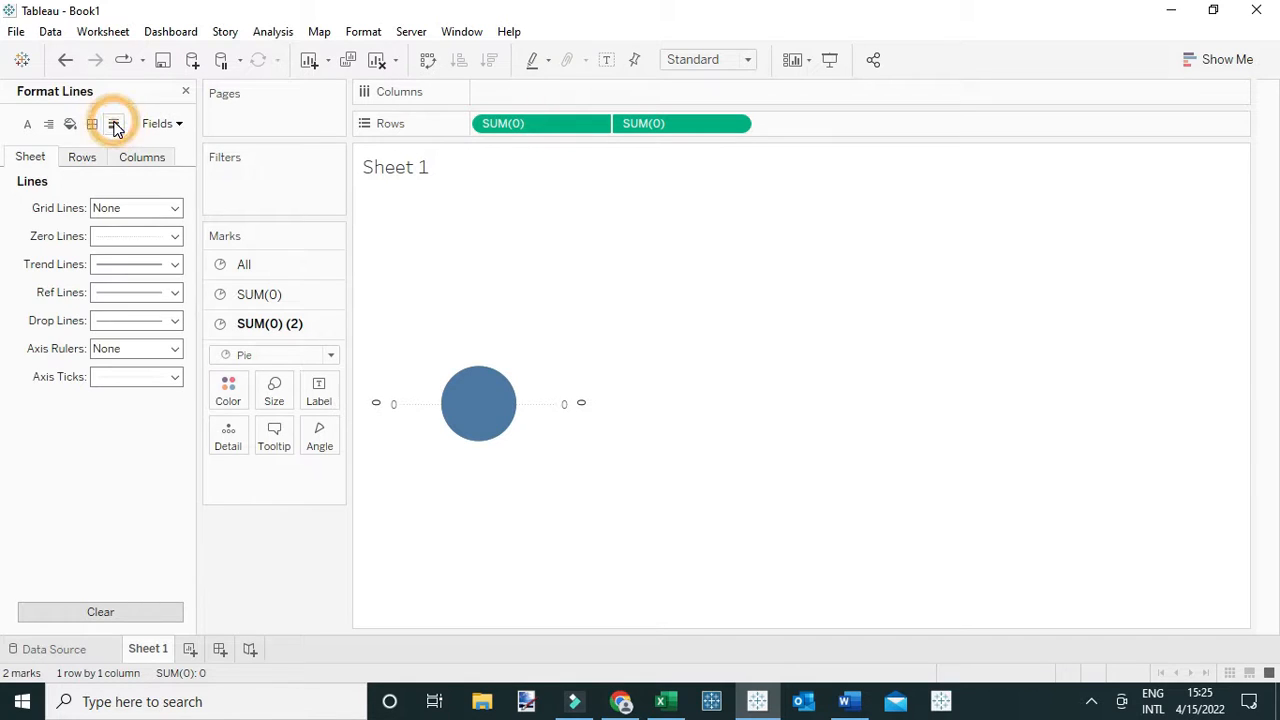
{"action": "left_click", "coordinate": [120, 238]}
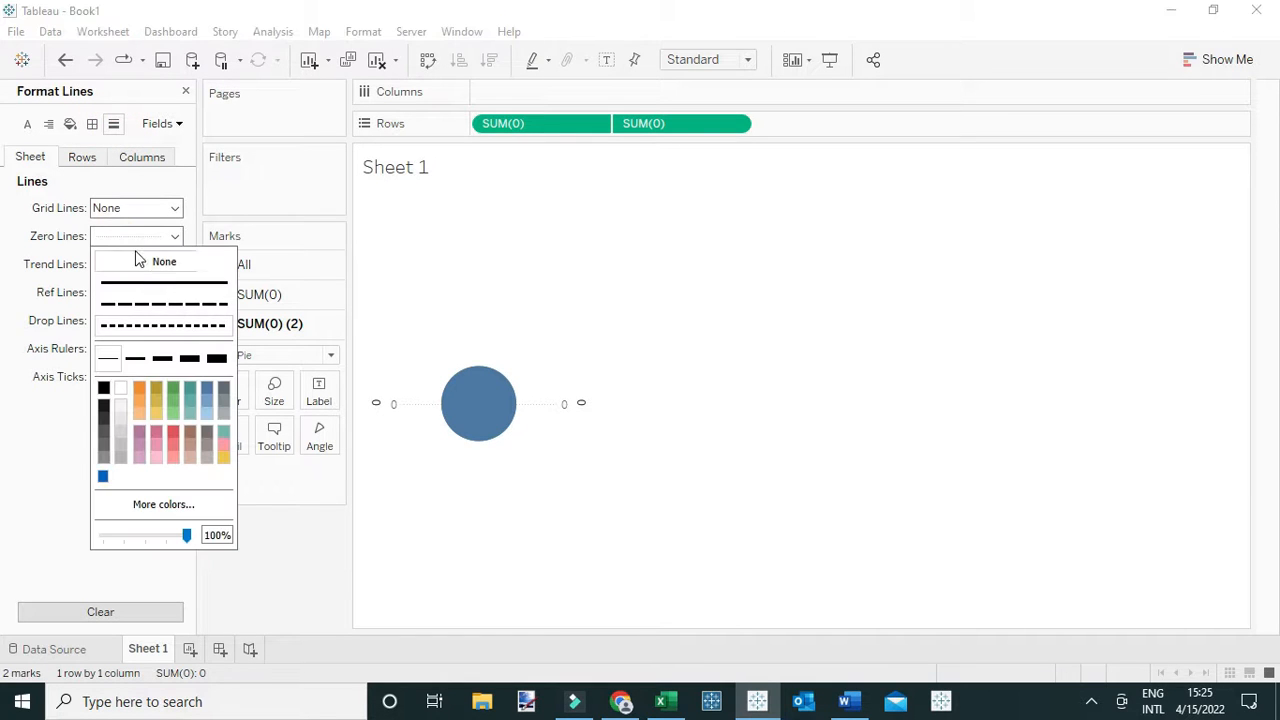
{"action": "left_click", "coordinate": [143, 262]}
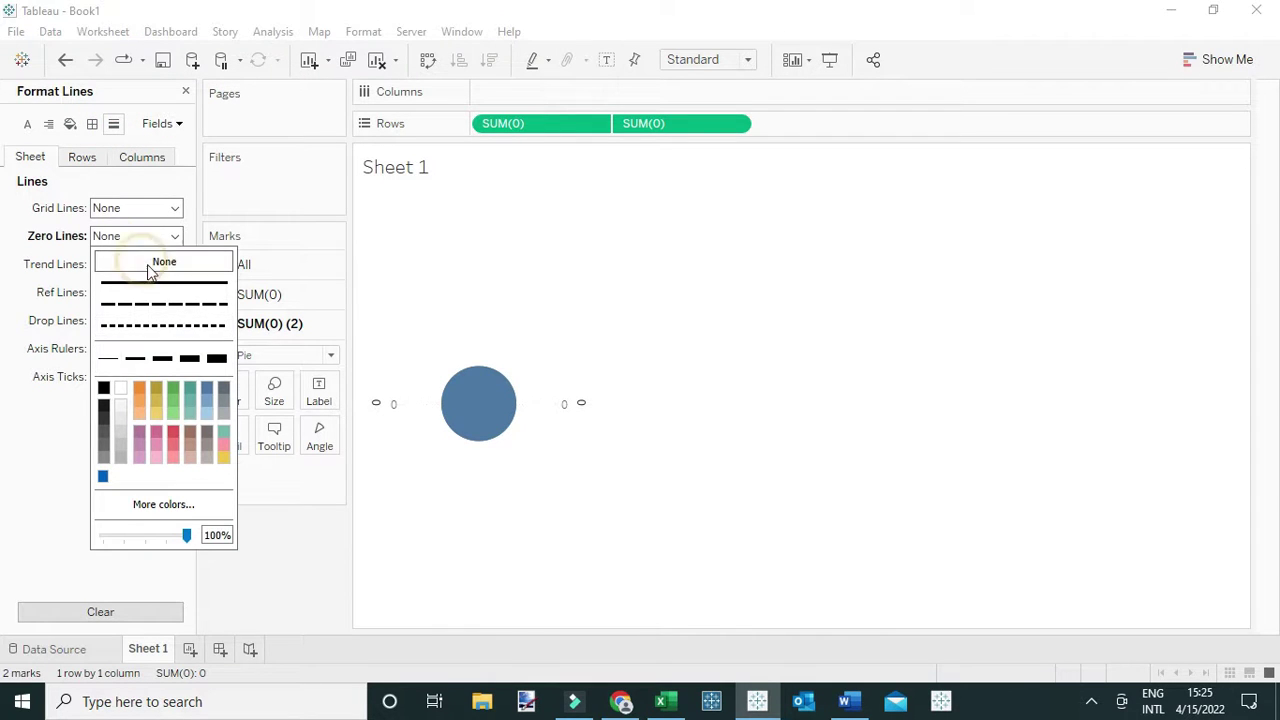
{"action": "left_click", "coordinate": [634, 411]}
Step: Uncheck Show Header on both the right-hand and left-hand axes
{"action": "right_click", "coordinate": [573, 410]}
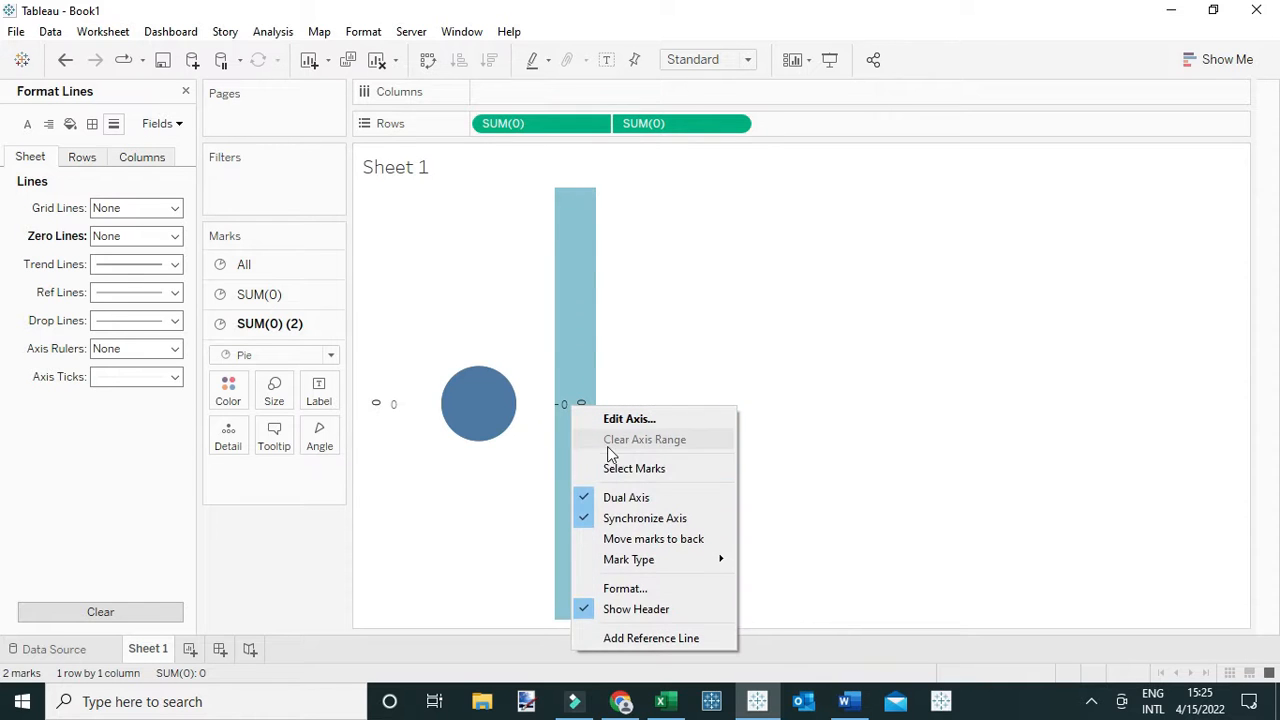
{"action": "left_click", "coordinate": [586, 609]}
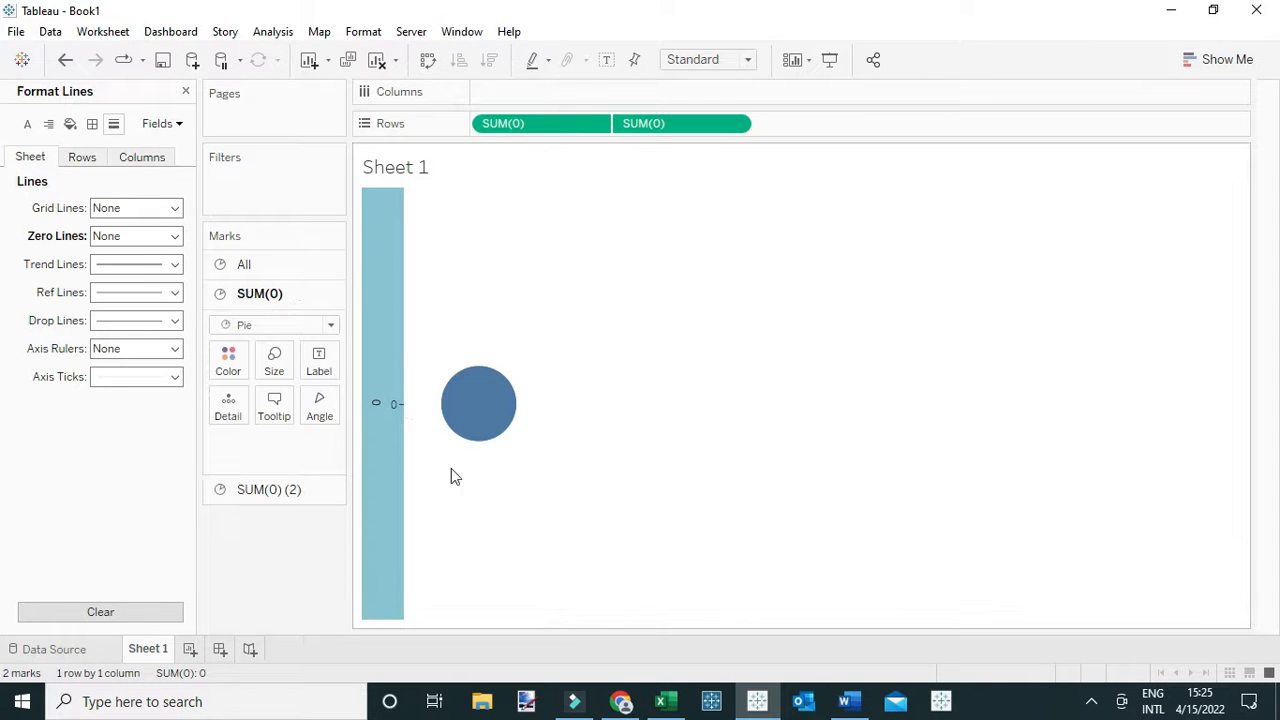
{"action": "right_click", "coordinate": [387, 401]}
{"action": "left_click", "coordinate": [407, 585]}
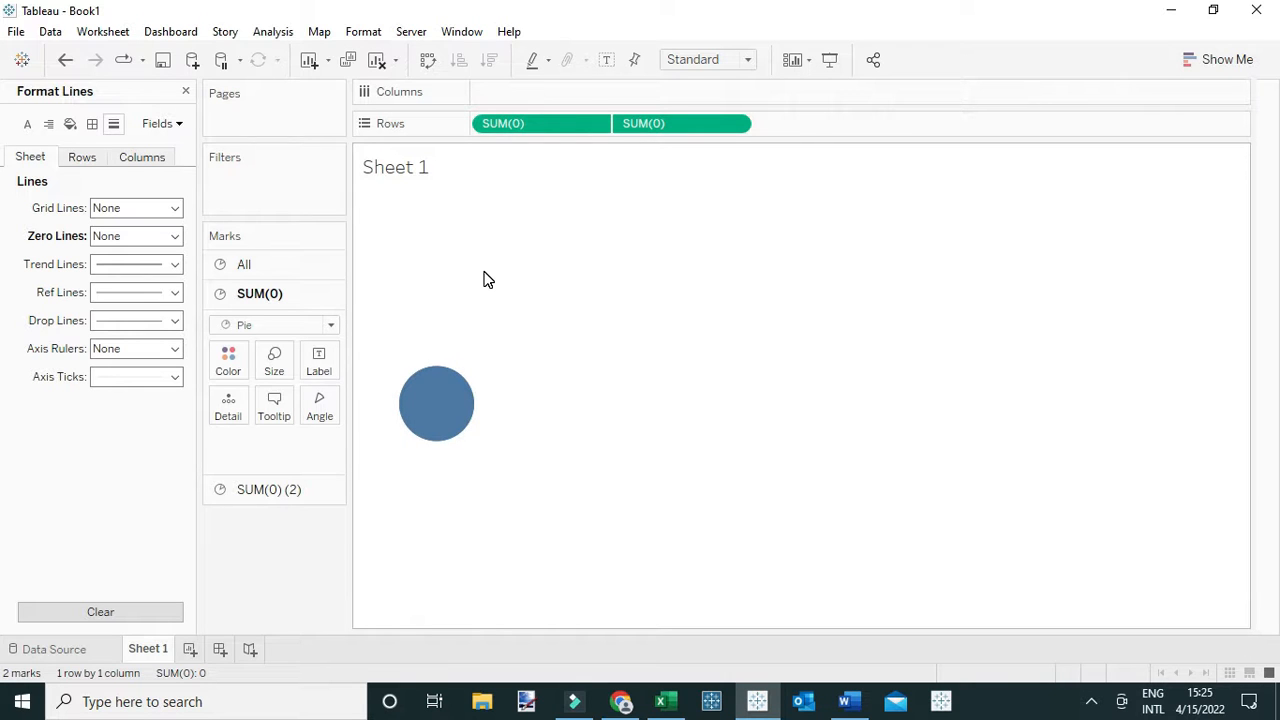
Step: On the first SUM(0) card put Measure Values on Angle and Measure Names on Color, removing CNT(Sheet1)
{"action": "left_click", "coordinate": [241, 497]}
{"action": "left_click", "coordinate": [258, 295]}
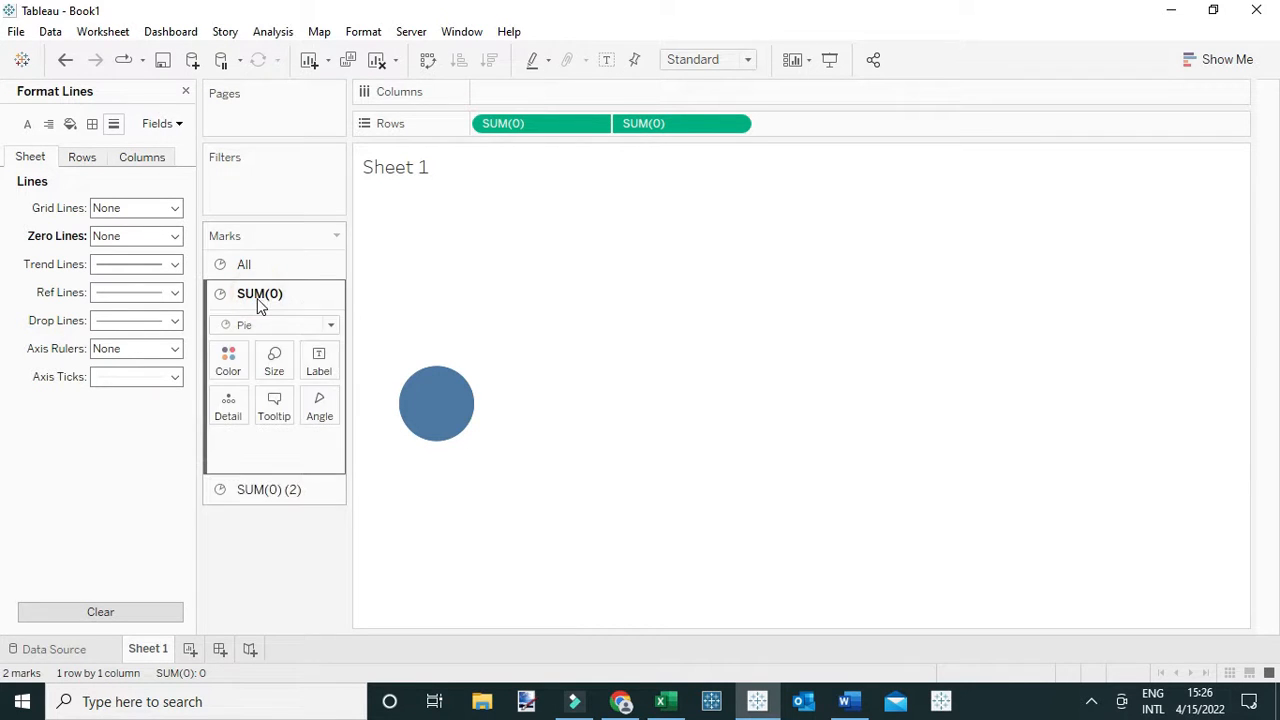
{"action": "left_click", "coordinate": [185, 91]}
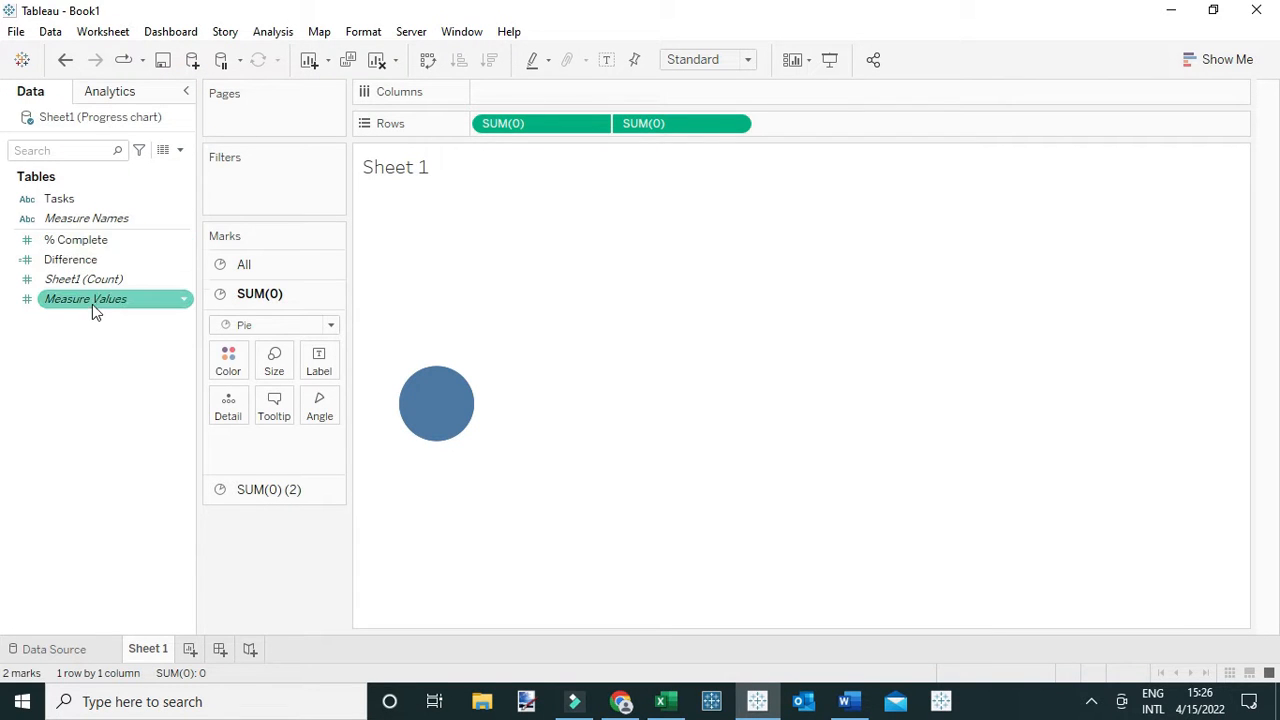
{"action": "mouse_move", "coordinate": [85, 307]}
{"action": "left_mouse_down"}
{"action": "mouse_move", "coordinate": [322, 422]}
{"action": "mouse_move", "coordinate": [305, 416]}
{"action": "left_mouse_up"}
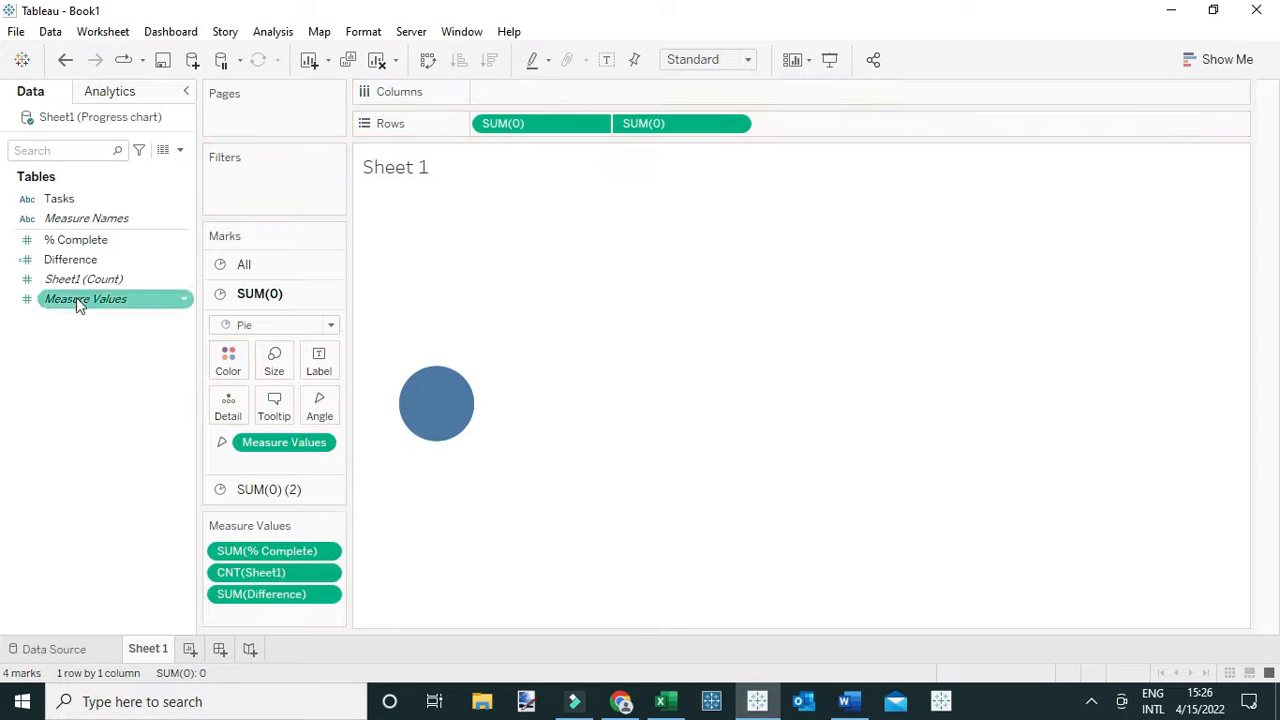
{"action": "mouse_move", "coordinate": [72, 218]}
{"action": "left_mouse_down"}
{"action": "mouse_move", "coordinate": [185, 305]}
{"action": "mouse_move", "coordinate": [224, 372]}
{"action": "left_mouse_up"}
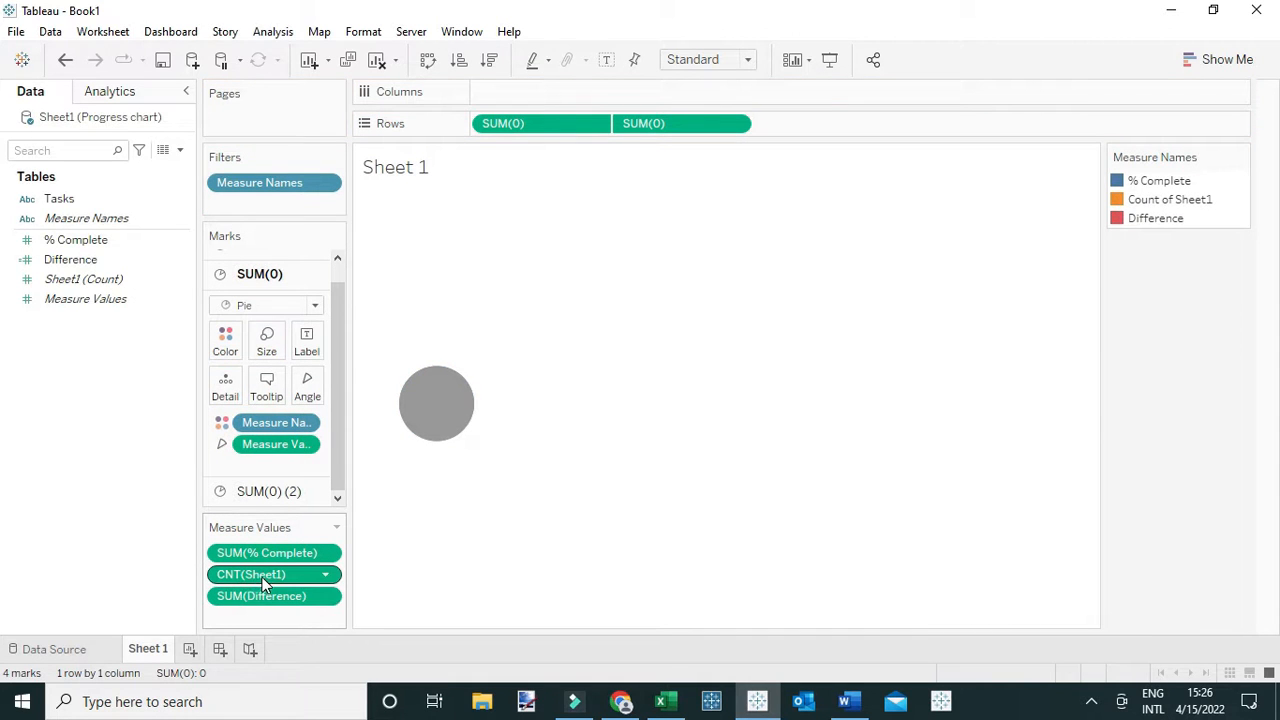
{"action": "left_click_drag", "start_coordinate": [262, 575], "coordinate": [23, 340]}
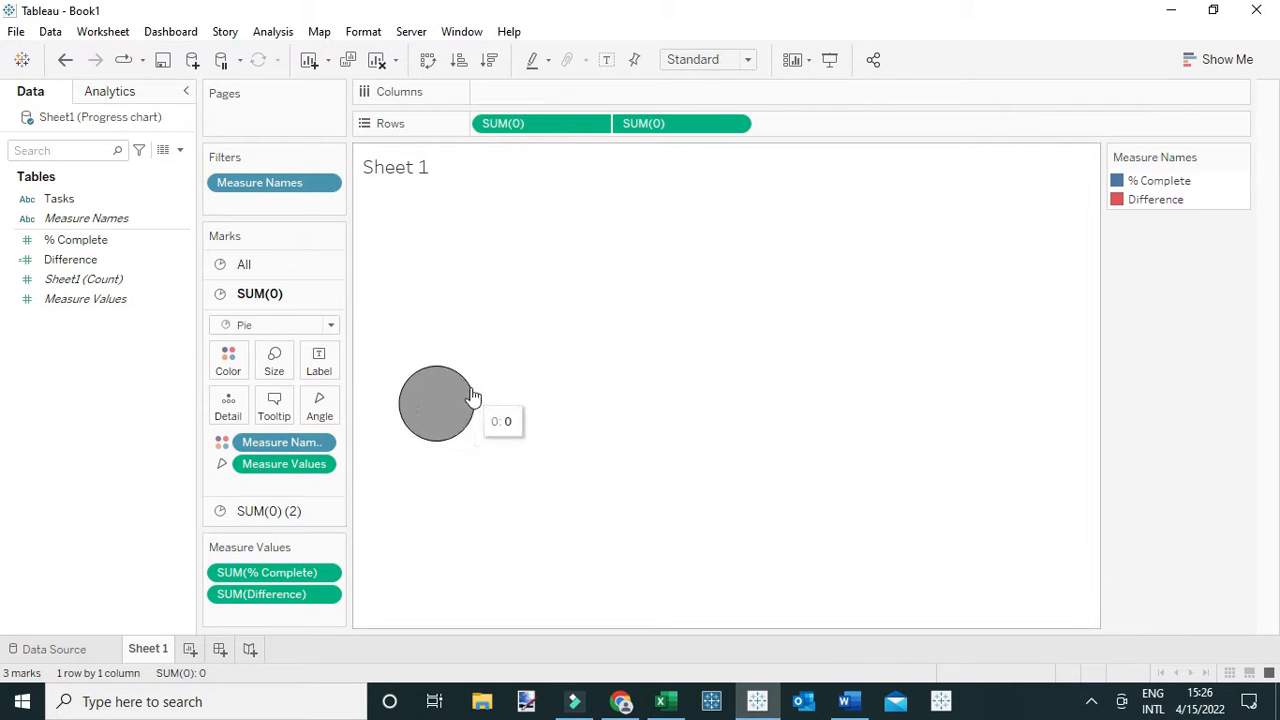
Step: Increase the first pie's mark Size so it rings the smaller second pie
{"action": "left_click", "coordinate": [278, 372]}
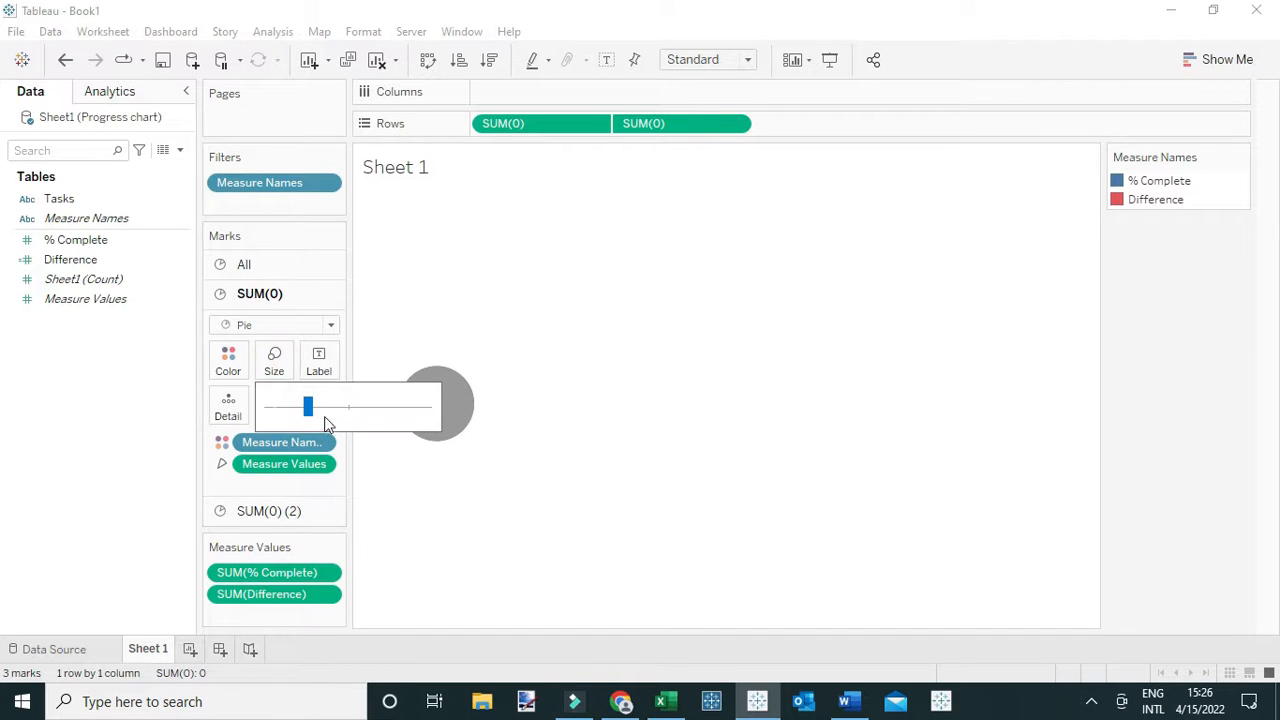
{"action": "left_click", "coordinate": [325, 410]}
{"action": "left_click", "coordinate": [331, 409]}
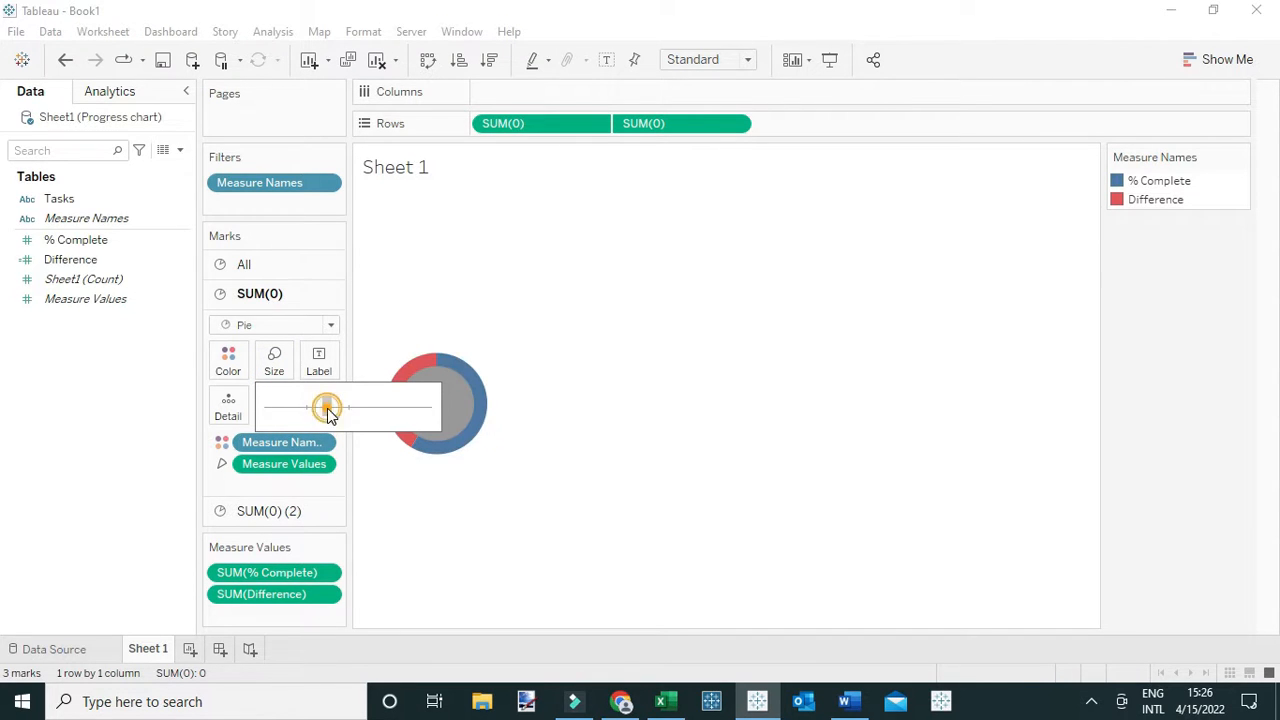
{"action": "left_click", "coordinate": [426, 294]}
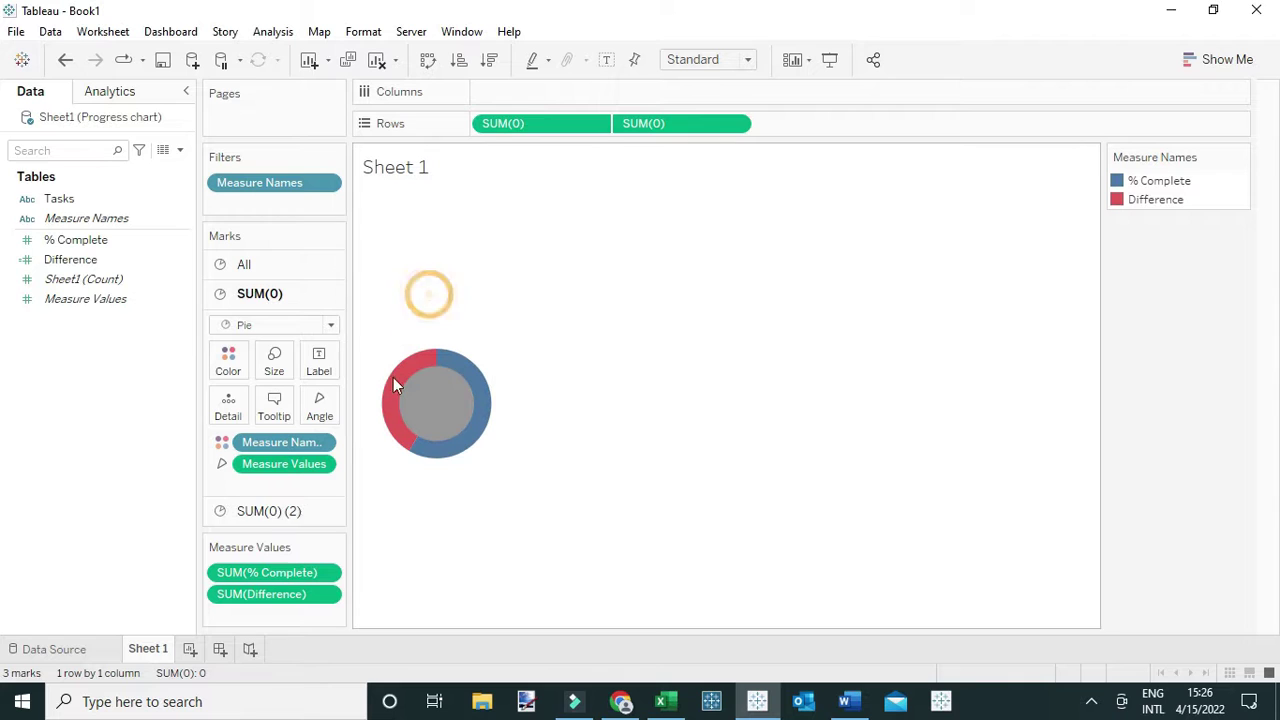
{"action": "left_click", "coordinate": [256, 512]}
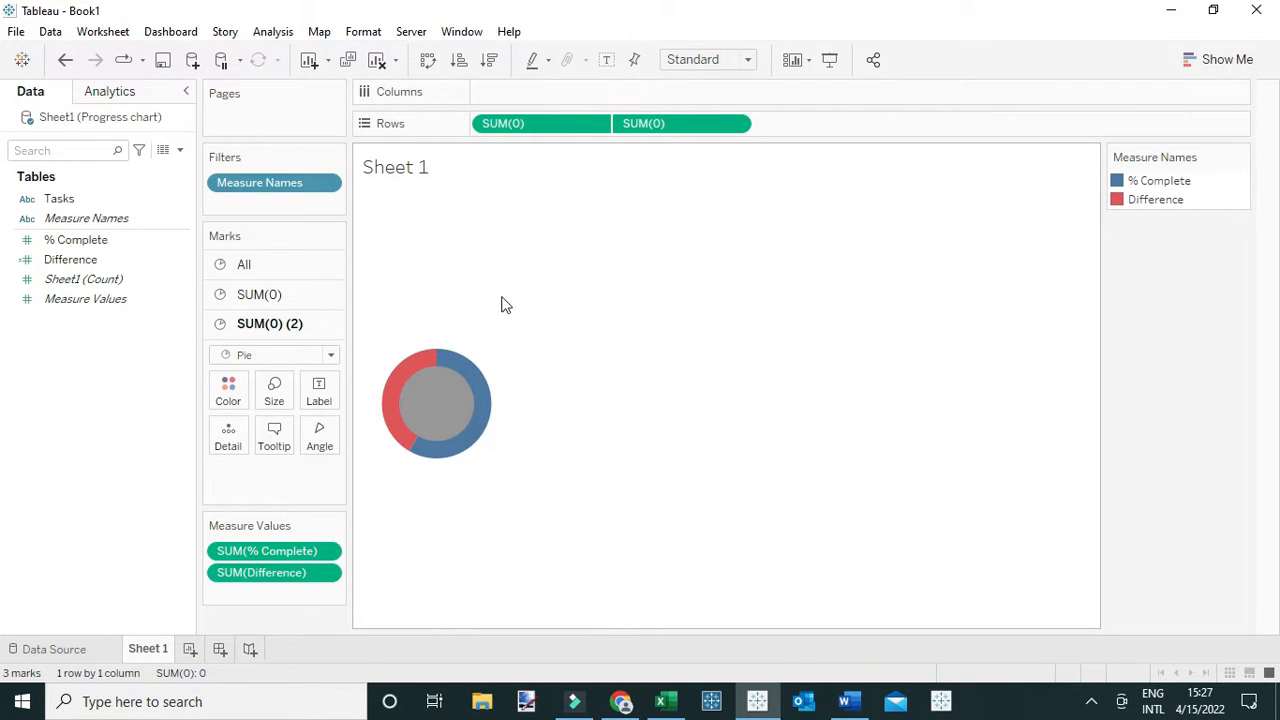
Step: Set the SUM(0) (2) inner circle's Color to white
{"action": "left_click", "coordinate": [226, 400]}
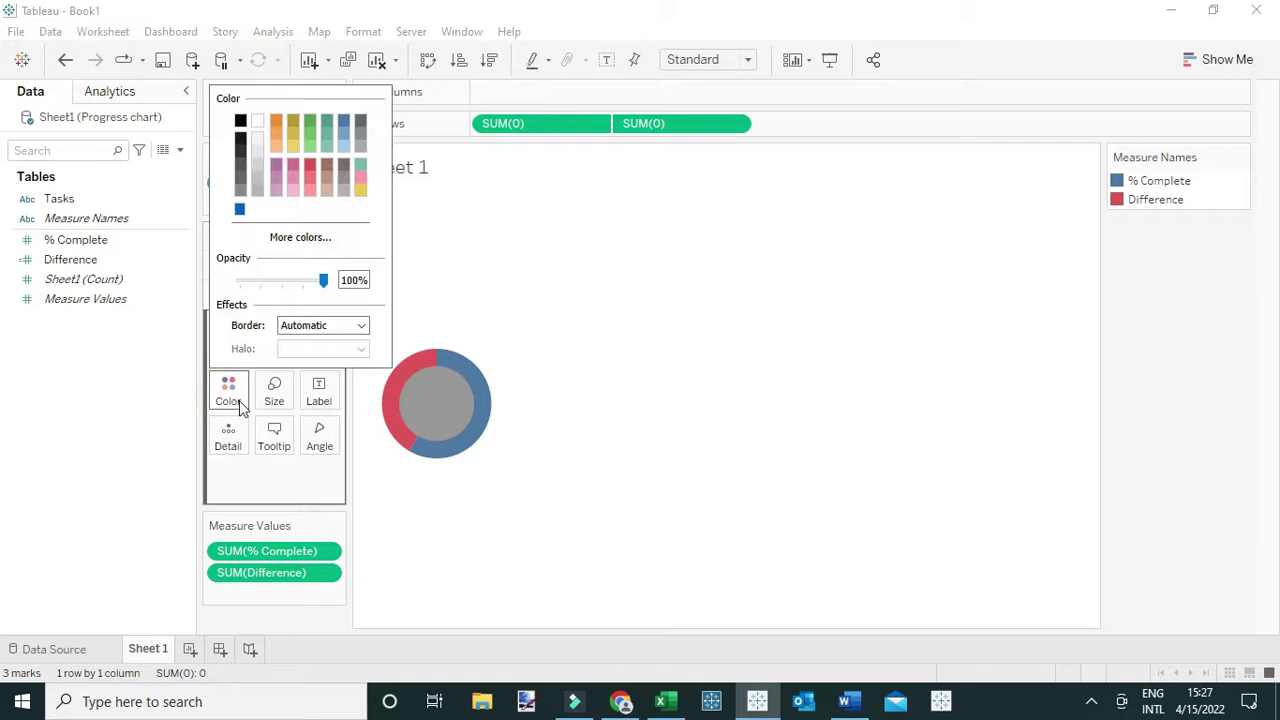
{"action": "left_click", "coordinate": [260, 126]}
{"action": "left_click", "coordinate": [472, 230]}
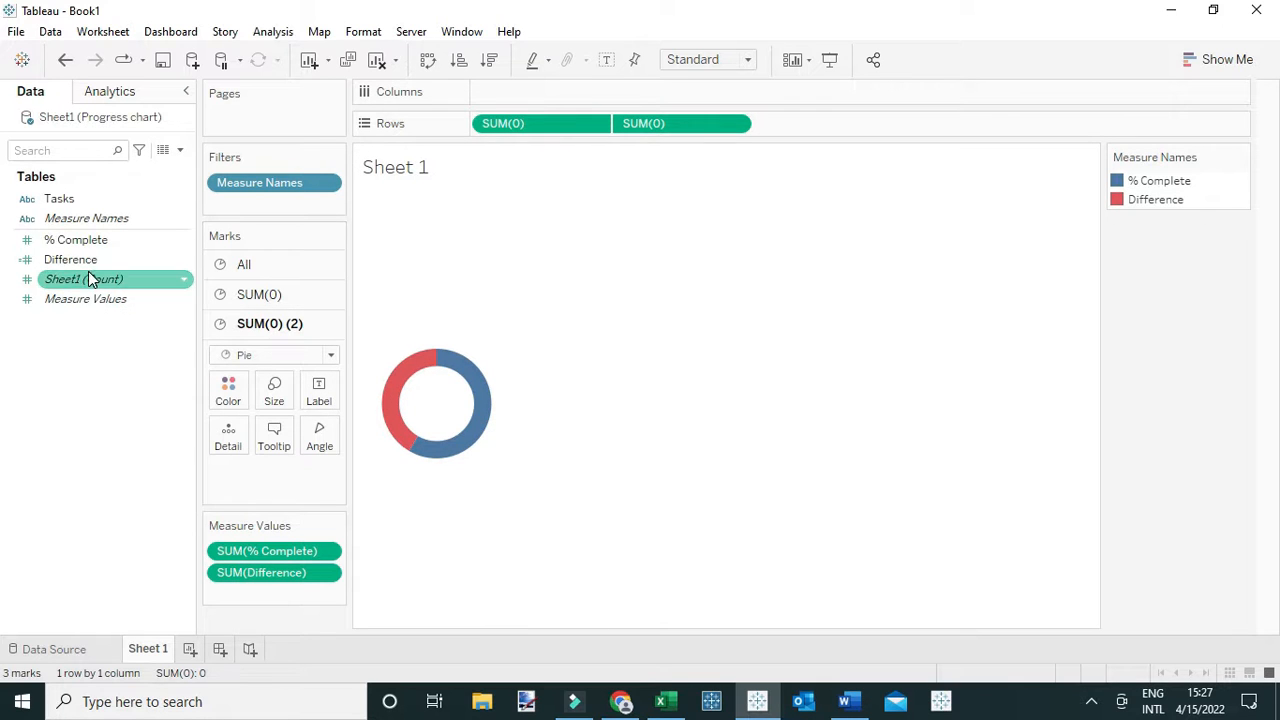
Step: Show % Complete as the centre label, formatted as a percentage with 1 decimal place (292.0%)
{"action": "mouse_move", "coordinate": [85, 240]}
{"action": "left_mouse_down"}
{"action": "mouse_move", "coordinate": [297, 440]}
{"action": "mouse_move", "coordinate": [318, 395]}
{"action": "left_mouse_up"}
{"action": "mouse_move", "coordinate": [283, 472]}
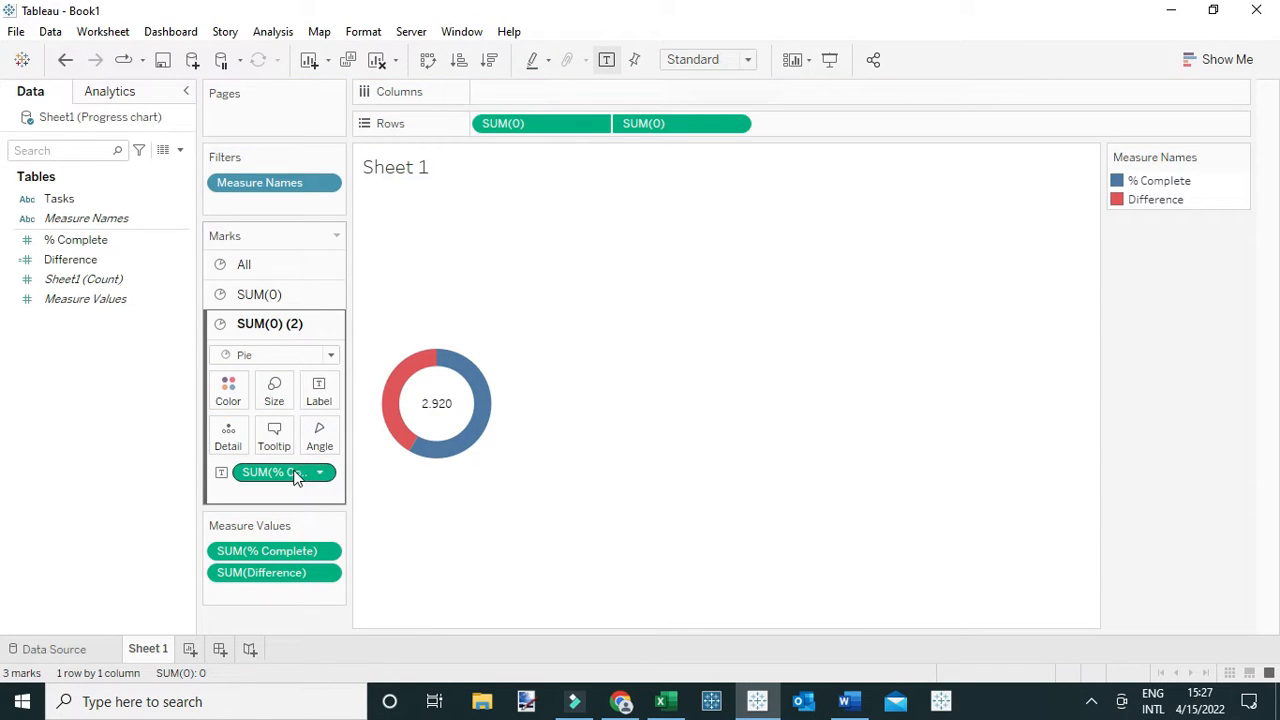
{"action": "right_click", "coordinate": [295, 478]}
{"action": "left_click", "coordinate": [330, 208]}
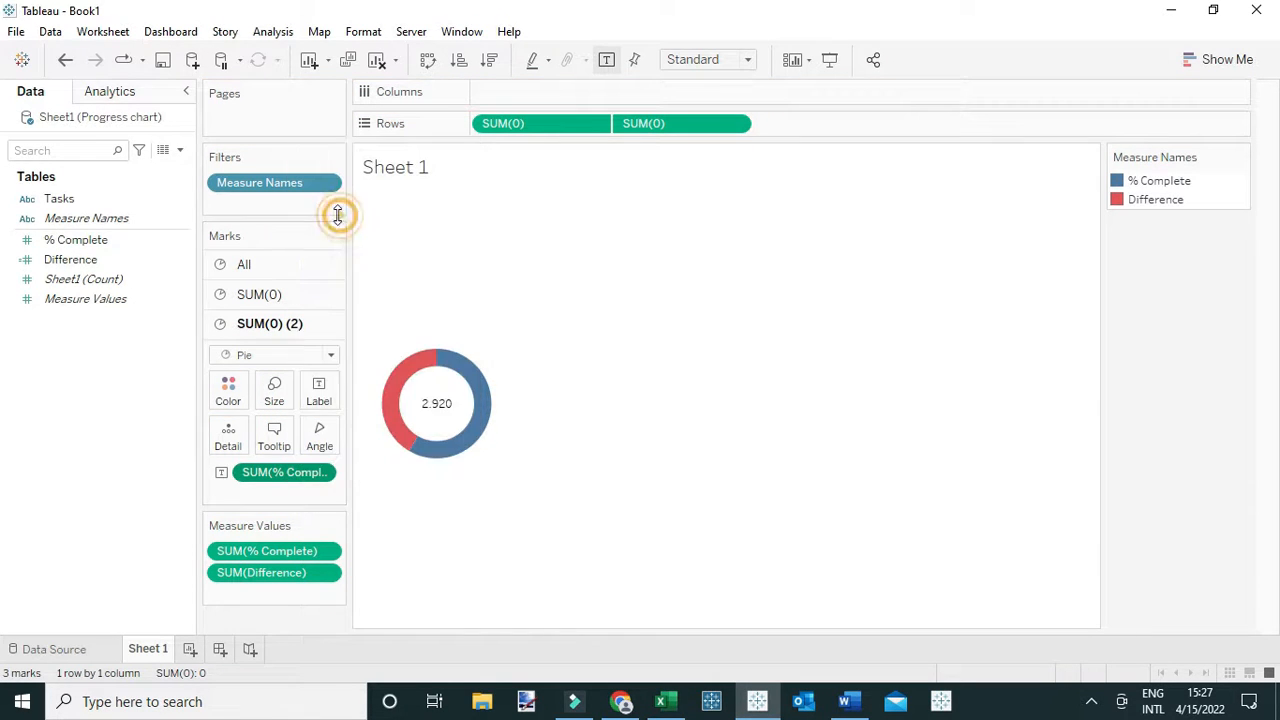
{"action": "left_click", "coordinate": [112, 270]}
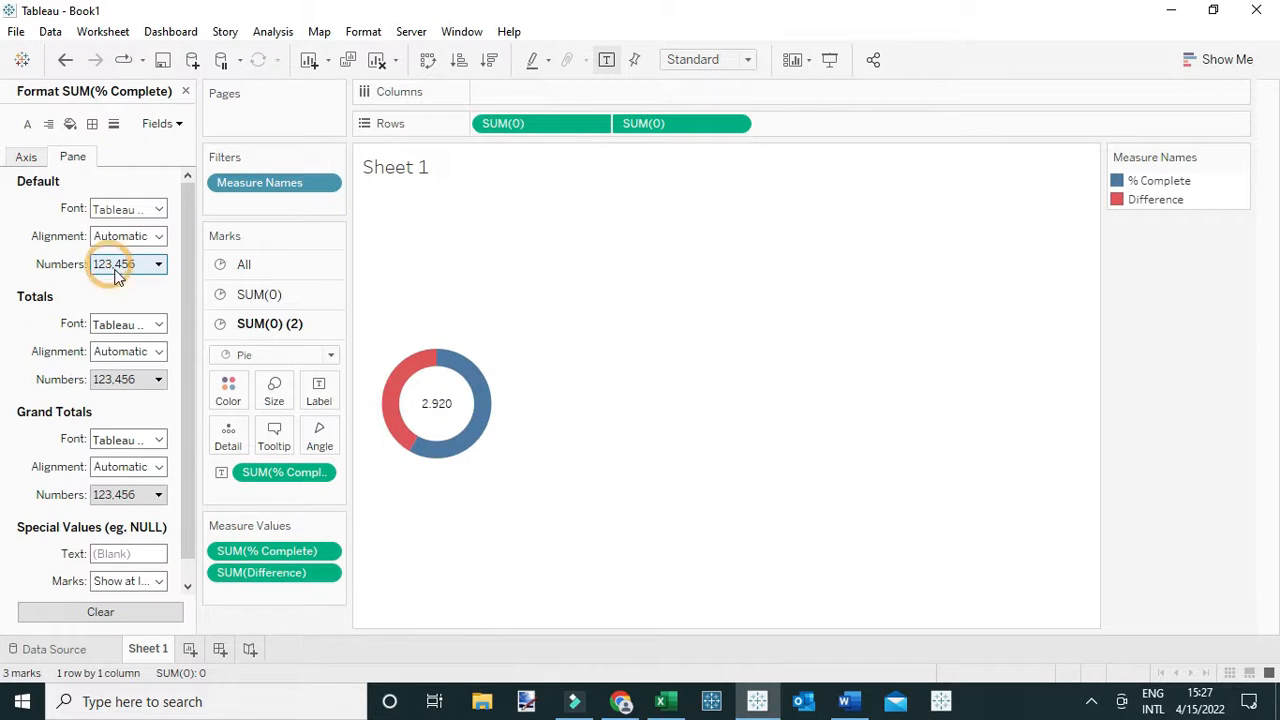
{"action": "left_click", "coordinate": [130, 380]}
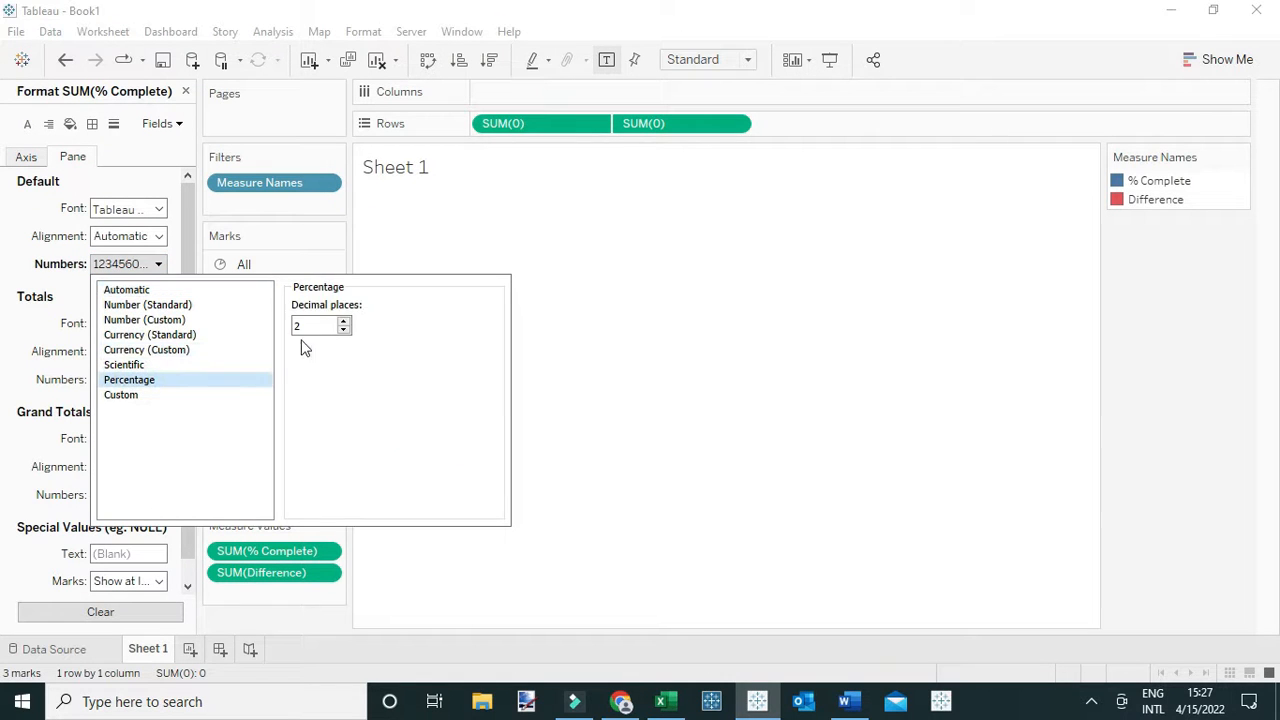
{"action": "left_click", "coordinate": [343, 321]}
{"action": "left_click", "coordinate": [575, 295]}
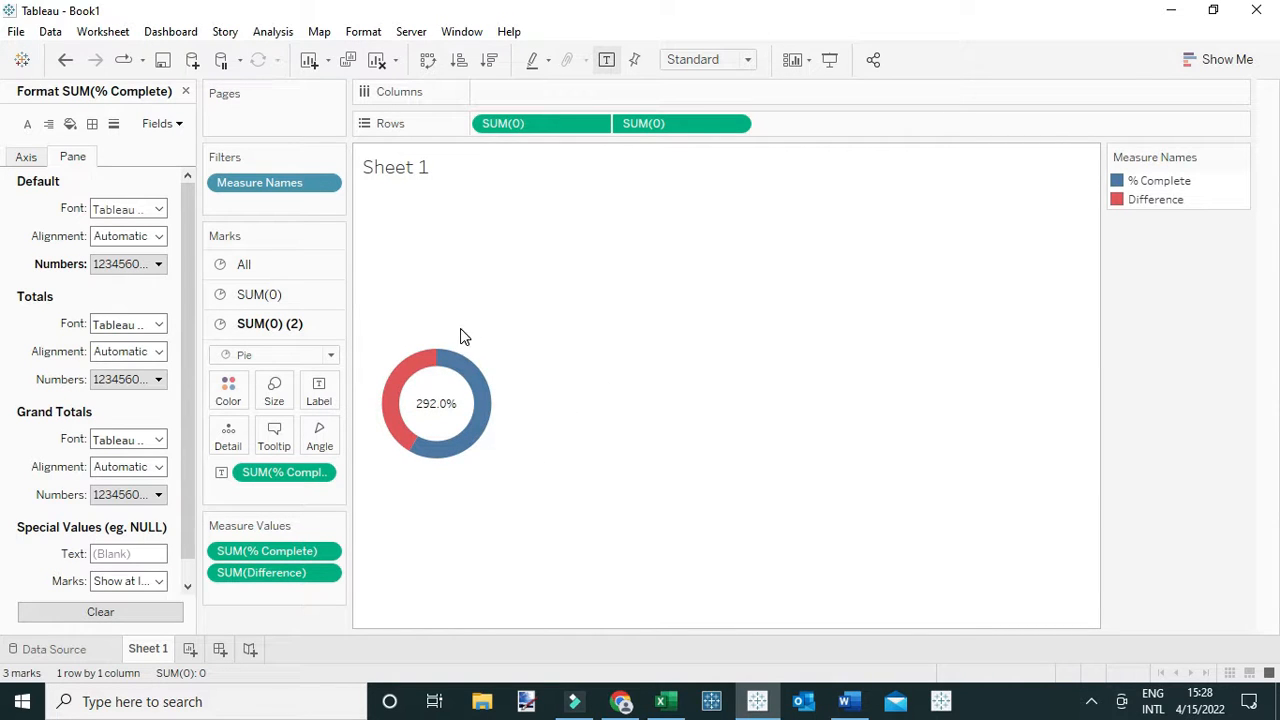
{"action": "left_click", "coordinate": [185, 91]}
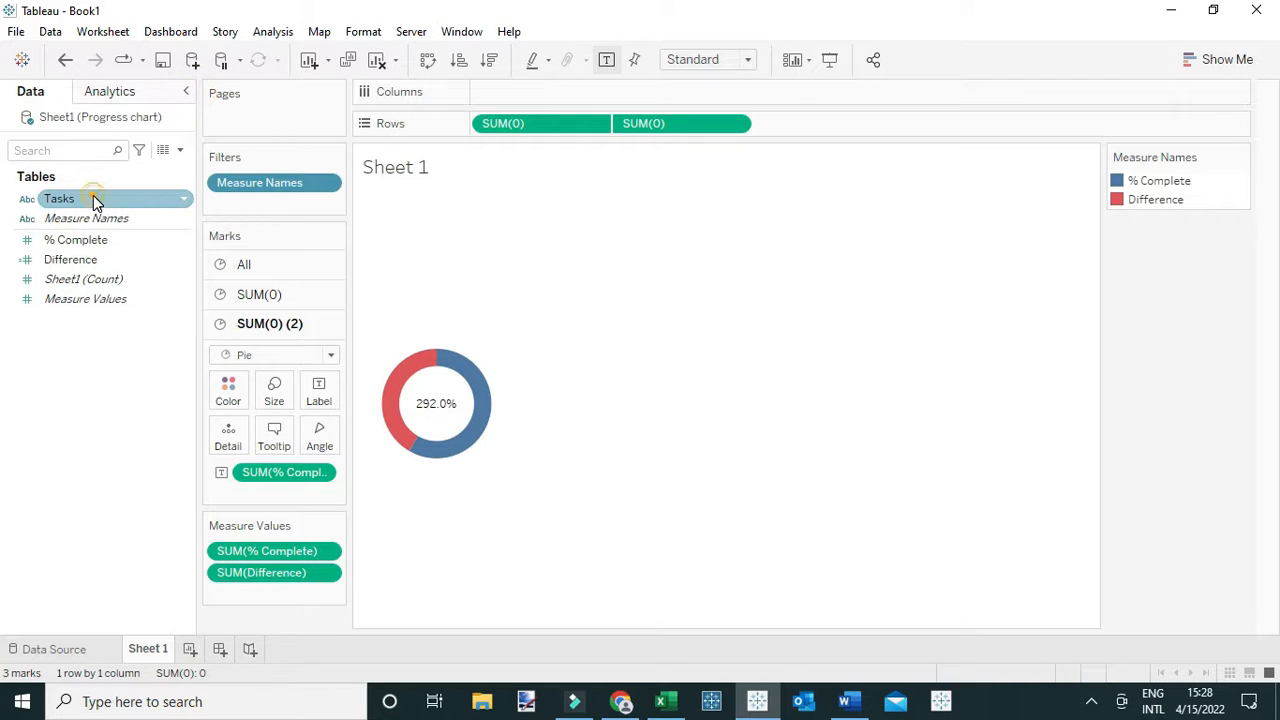
Step: Place Tasks on Columns so the chart splits into five per-task donuts
{"action": "left_click_drag", "start_coordinate": [96, 203], "coordinate": [532, 94]}
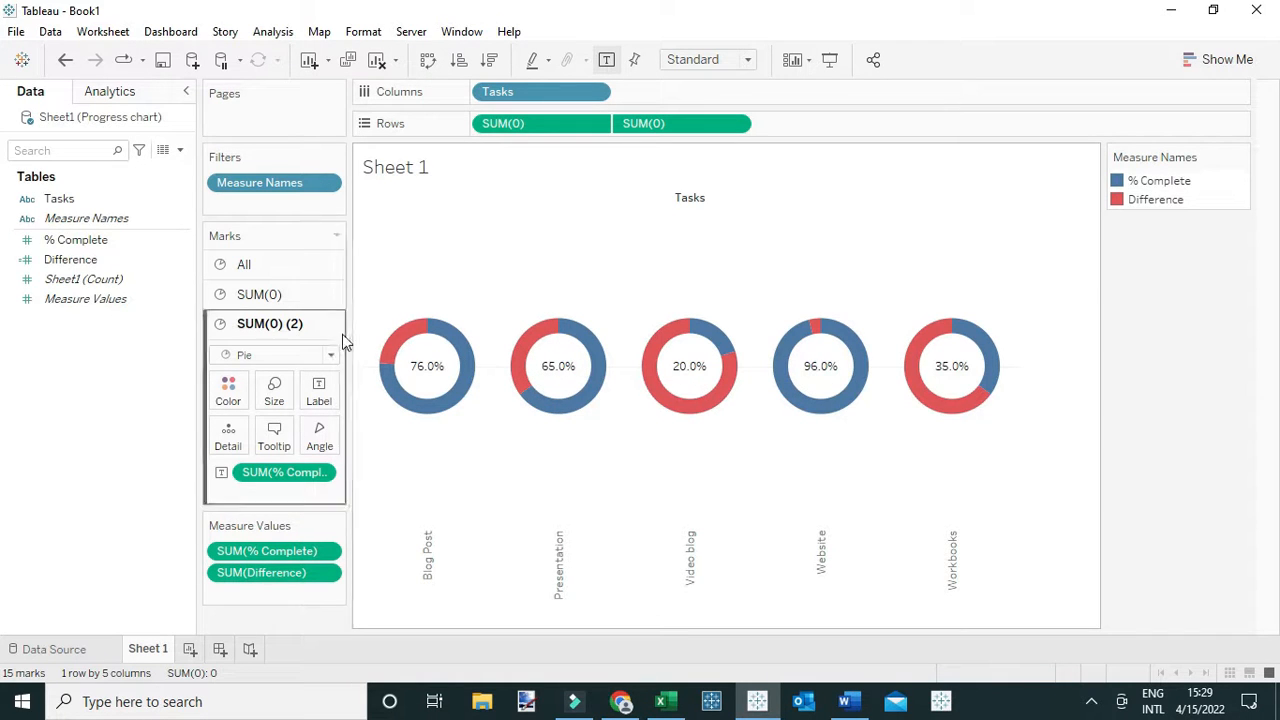
{"action": "mouse_move", "coordinate": [1178, 185]}
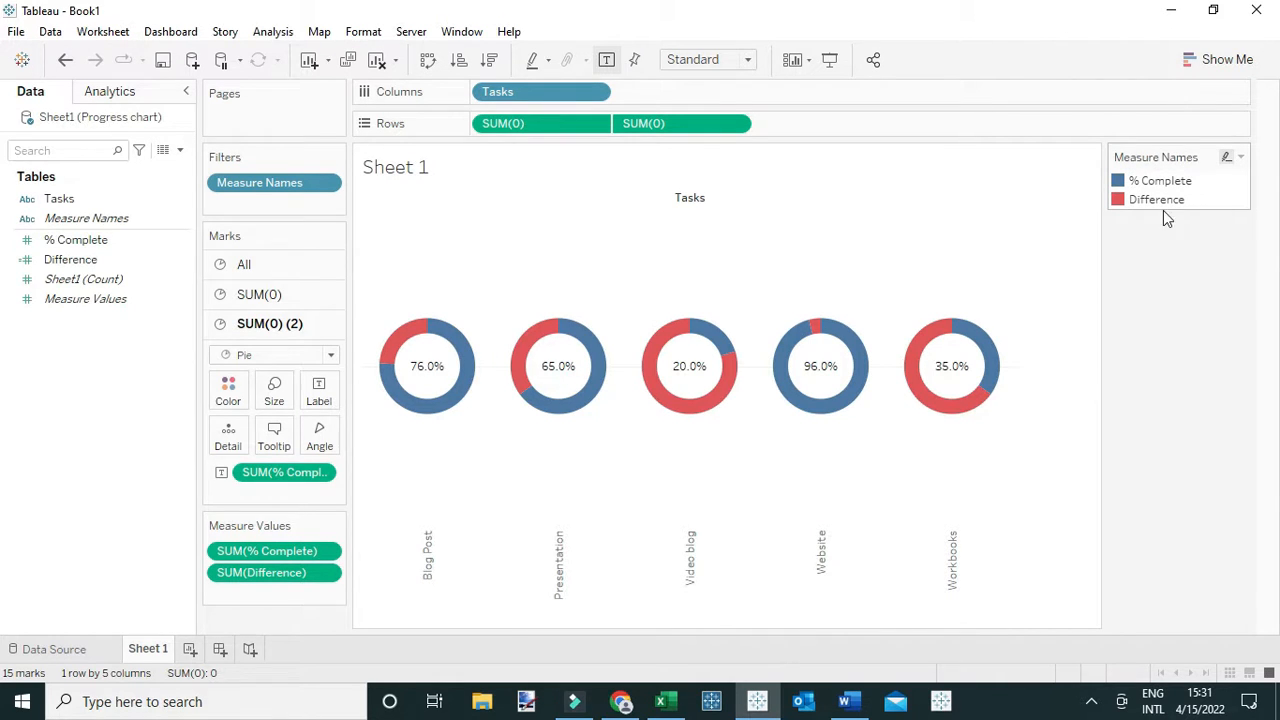
Step: Recolour the Difference measure grey in Edit Colors, keeping % Complete blue
{"action": "double_click", "coordinate": [1153, 203]}
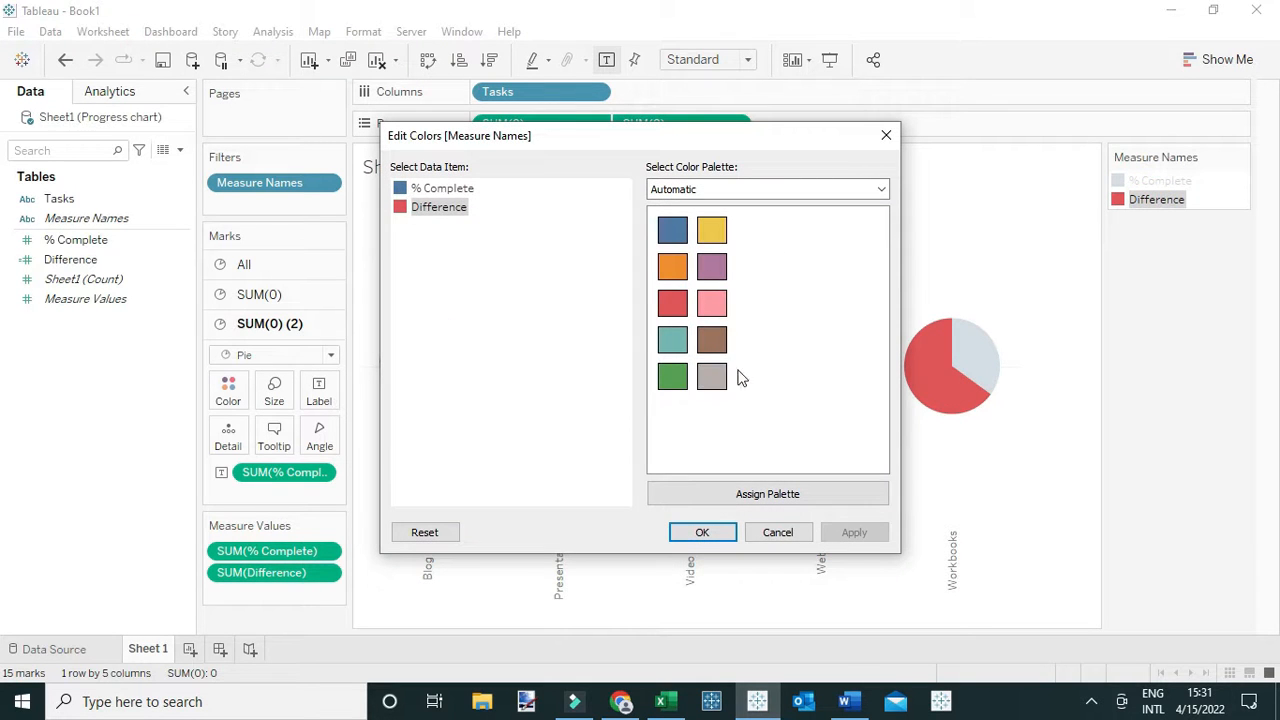
{"action": "left_click", "coordinate": [711, 376]}
{"action": "left_click", "coordinate": [851, 532]}
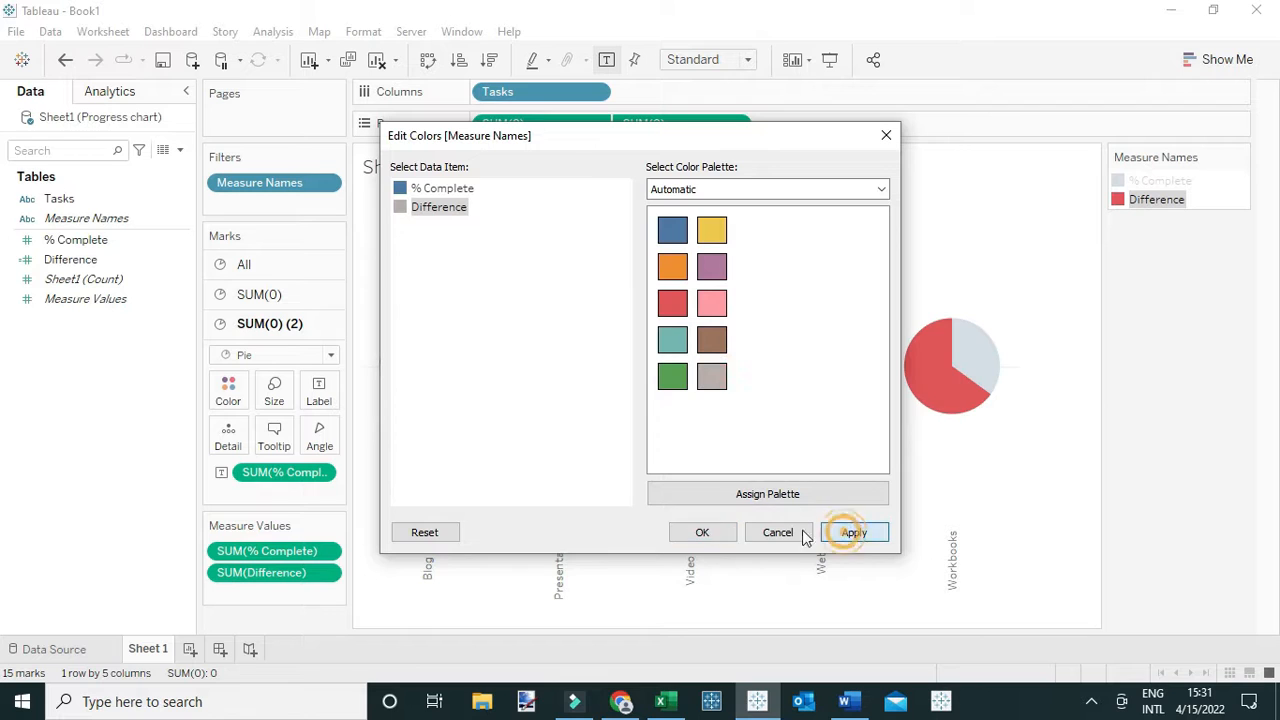
{"action": "left_click", "coordinate": [702, 532]}
{"action": "left_click", "coordinate": [980, 224]}
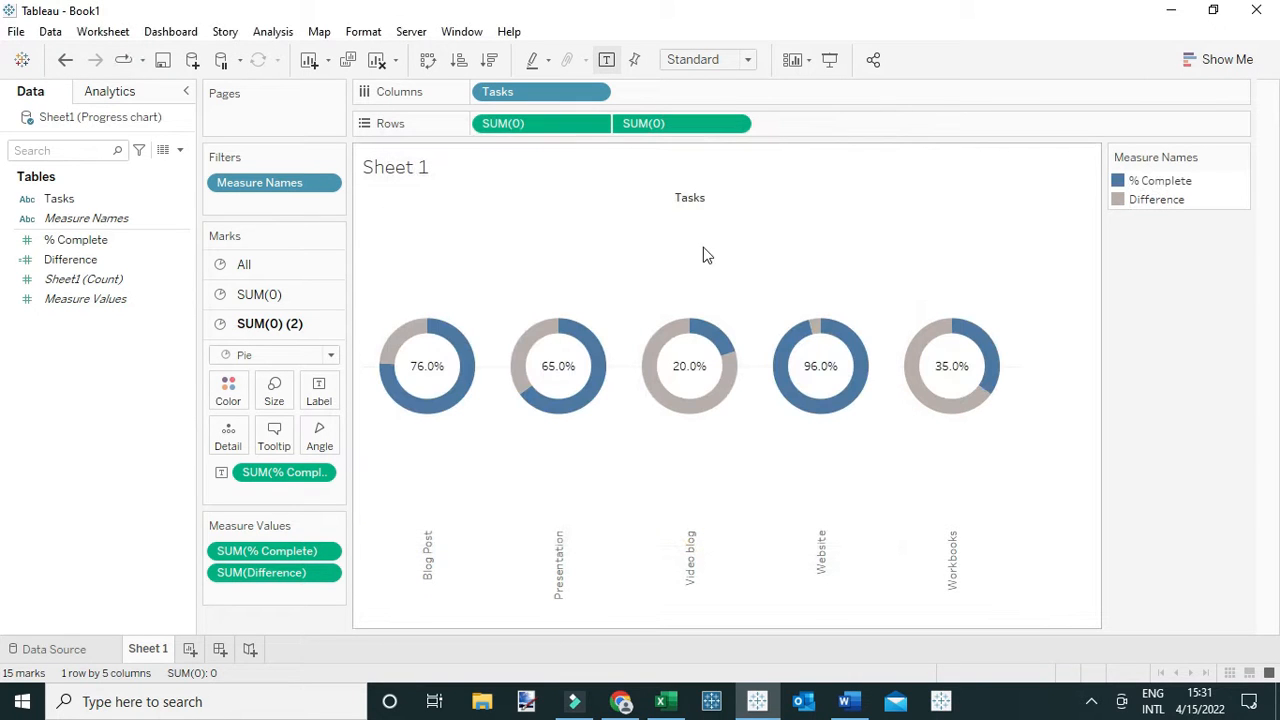